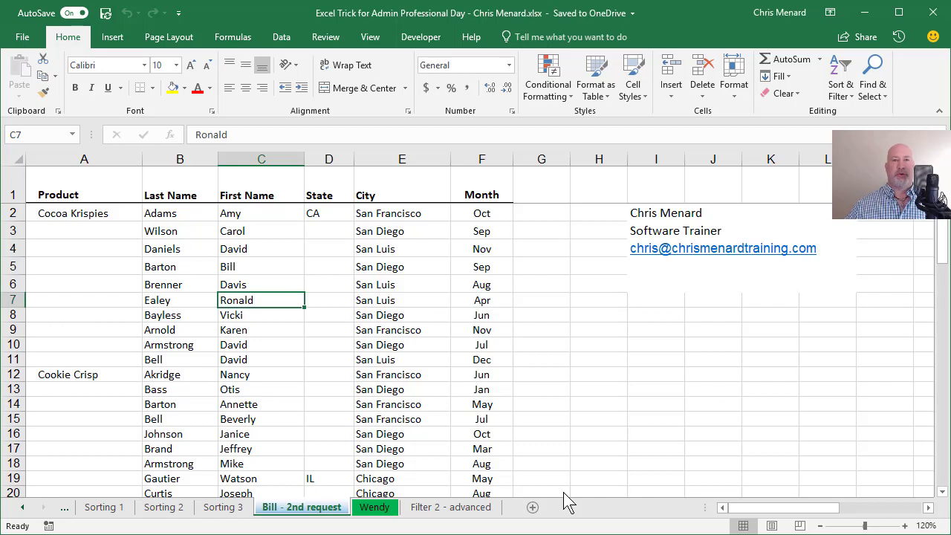
On the Wendy sheet, sort the customer data by State in ascending order.
{"action": "left_click", "coordinate": [378, 290]}
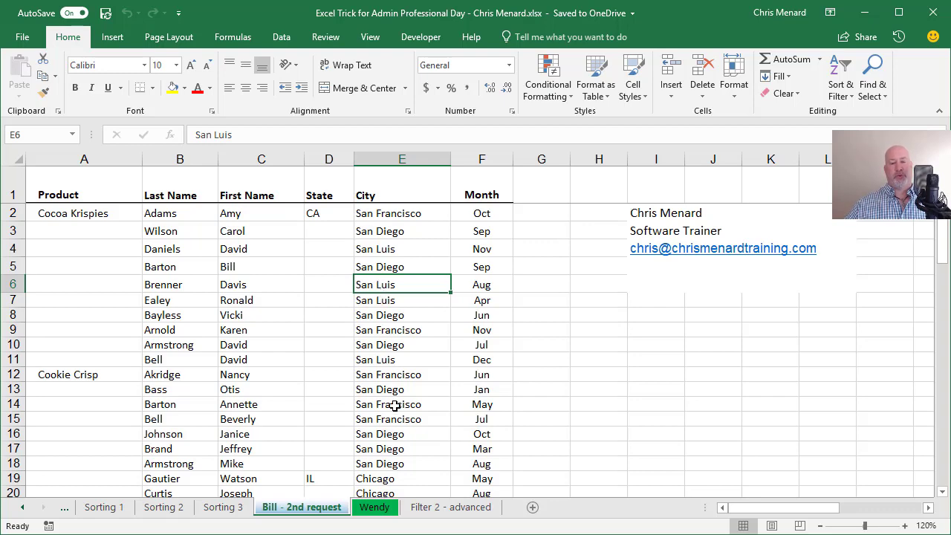
{"action": "left_click", "coordinate": [382, 506]}
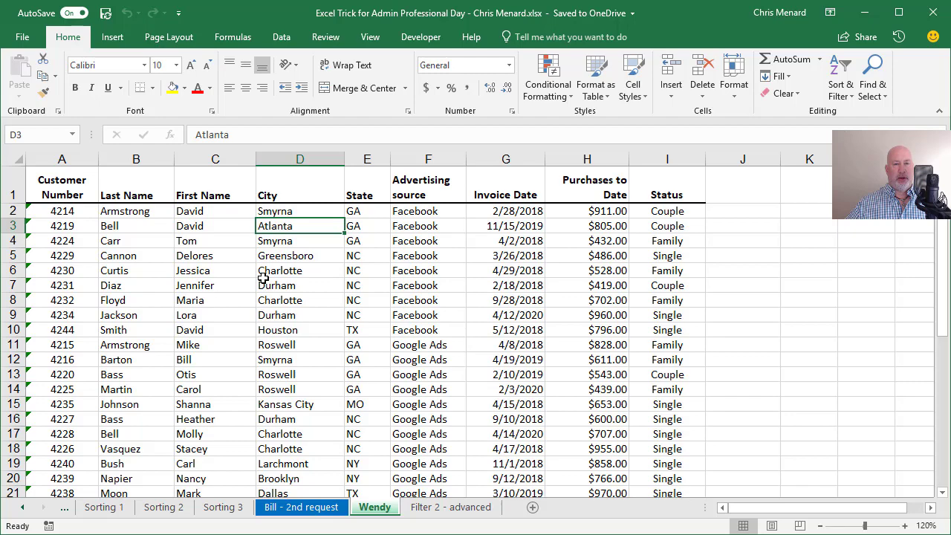
{"action": "scroll", "coordinate": [289, 291], "scroll_direction": "down", "scroll_amount": 7}
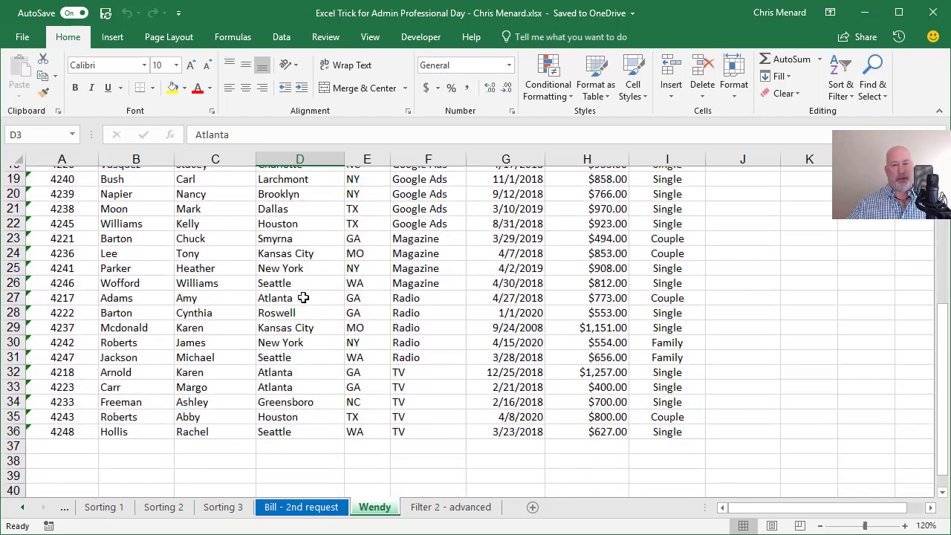
{"action": "scroll", "coordinate": [303, 298], "scroll_direction": "up", "scroll_amount": 7}
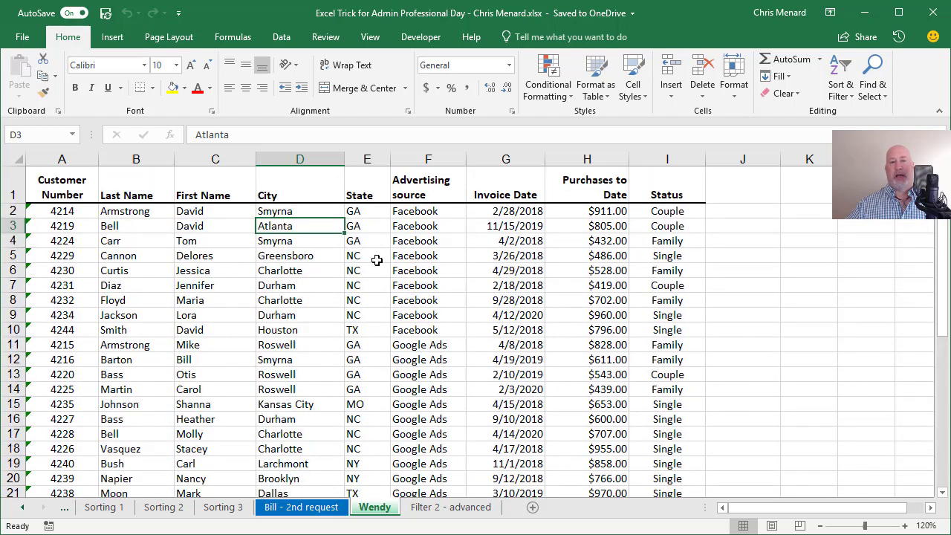
{"action": "left_click", "coordinate": [360, 239]}
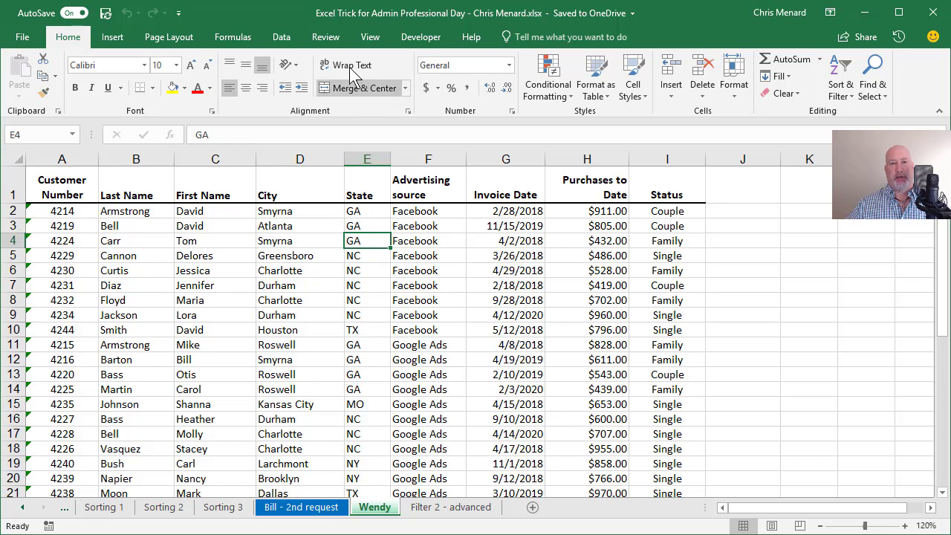
{"action": "left_click", "coordinate": [290, 44]}
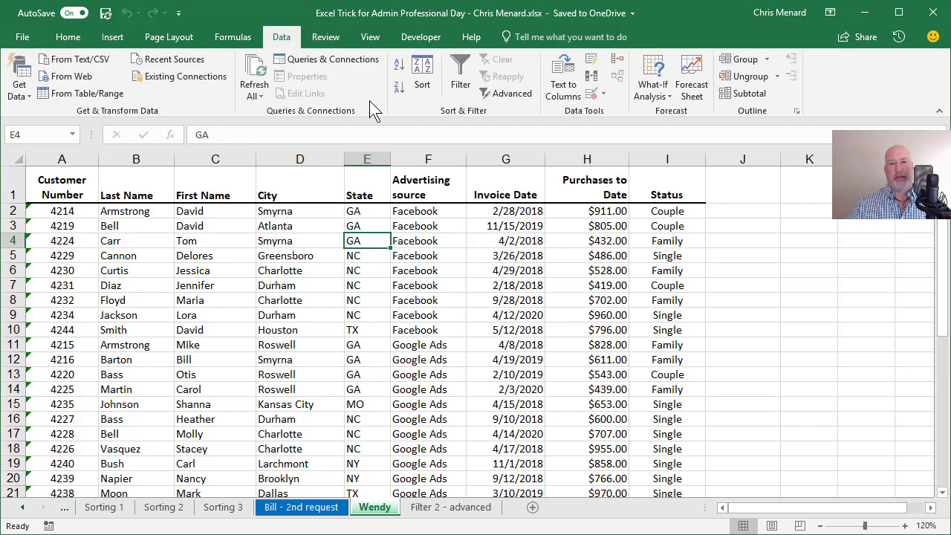
{"action": "left_click", "coordinate": [399, 67]}
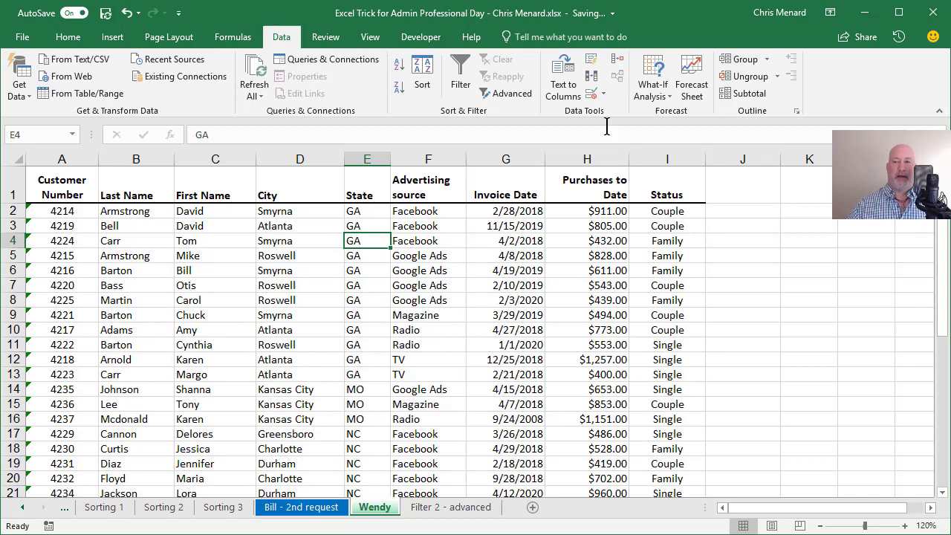
Add subtotals at each change in State, using Sum on Purchases to Date only, with Status excluded.
{"action": "left_click", "coordinate": [750, 95]}
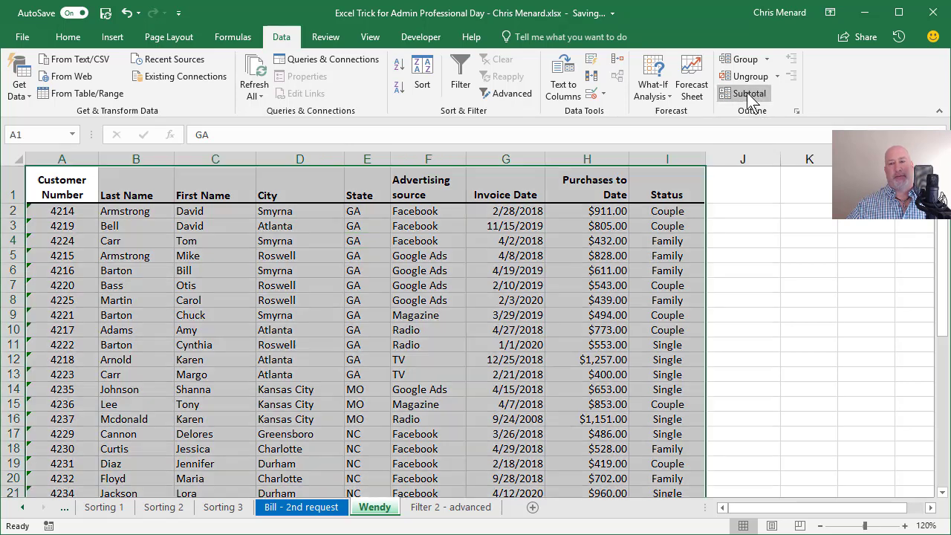
{"action": "left_click", "coordinate": [497, 238]}
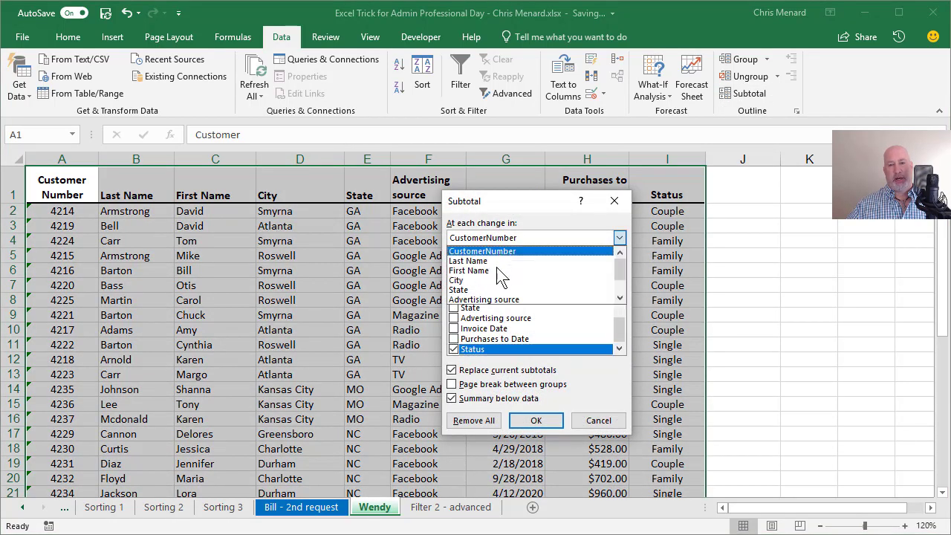
{"action": "left_click", "coordinate": [497, 290]}
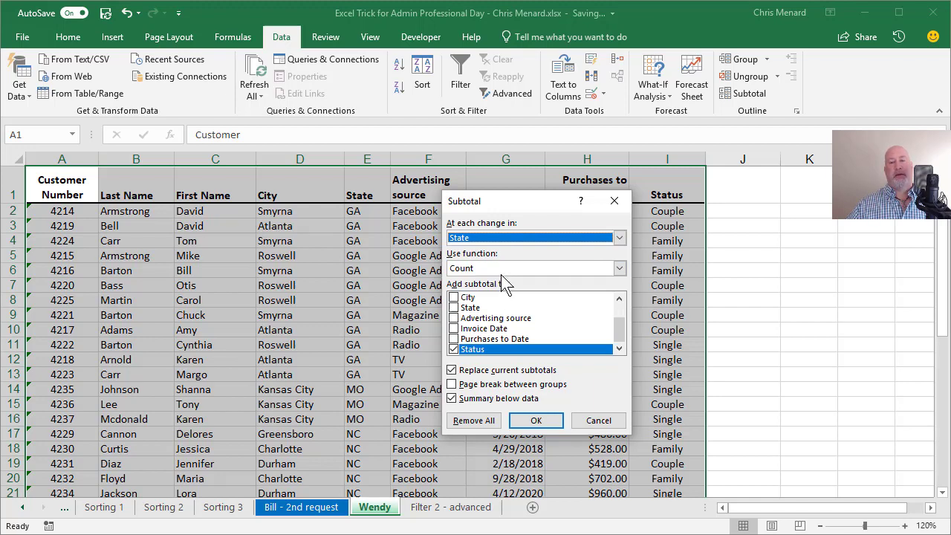
{"action": "left_click", "coordinate": [503, 269]}
{"action": "left_click", "coordinate": [492, 282]}
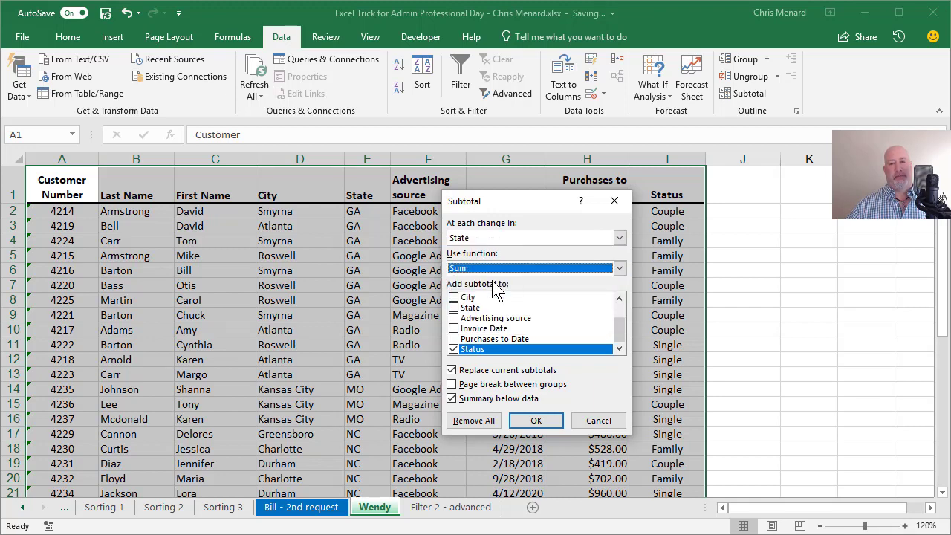
{"action": "left_click", "coordinate": [454, 349]}
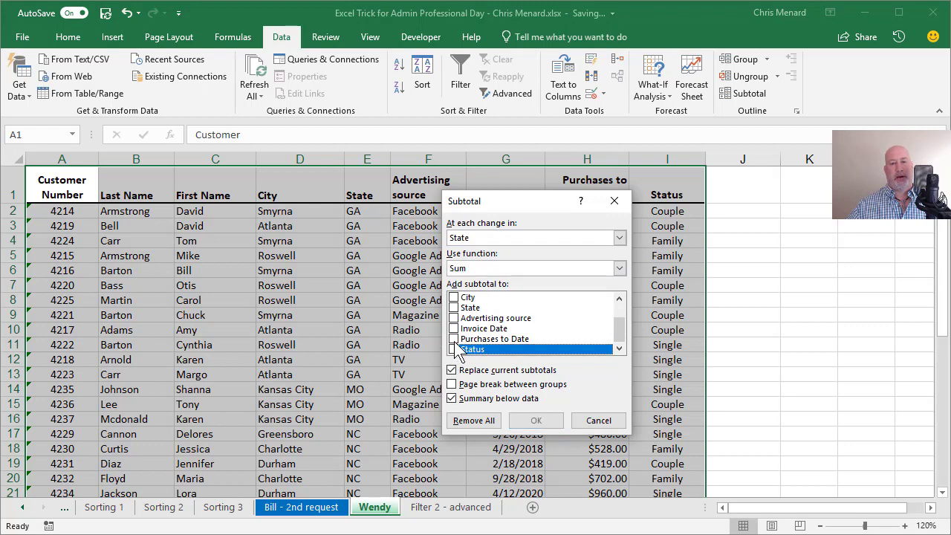
{"action": "left_click", "coordinate": [454, 339]}
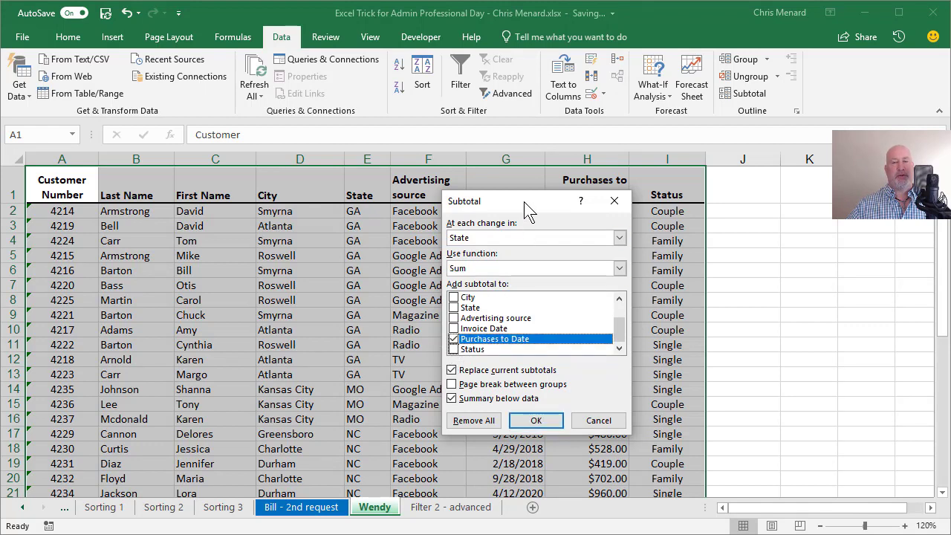
{"action": "left_click_drag", "start_coordinate": [524, 202], "coordinate": [342, 199]}
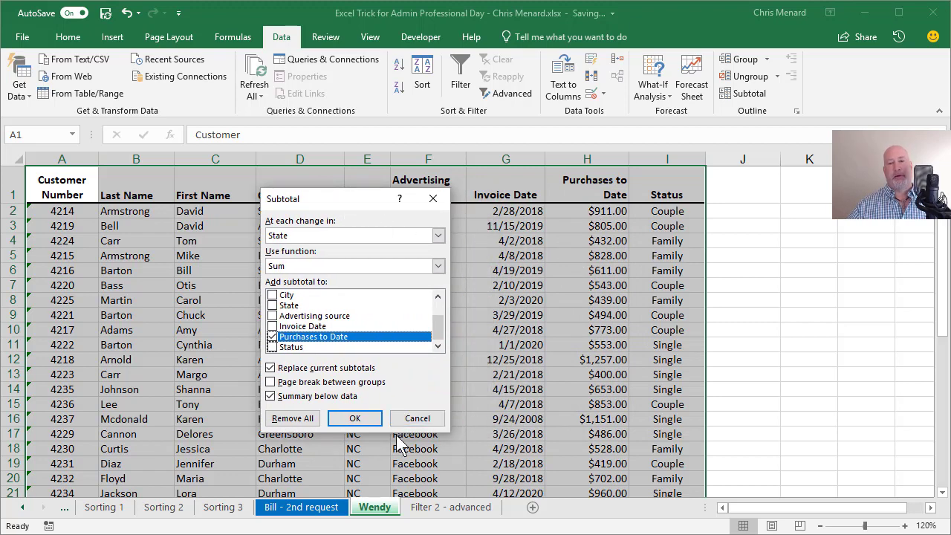
{"action": "left_click", "coordinate": [370, 421]}
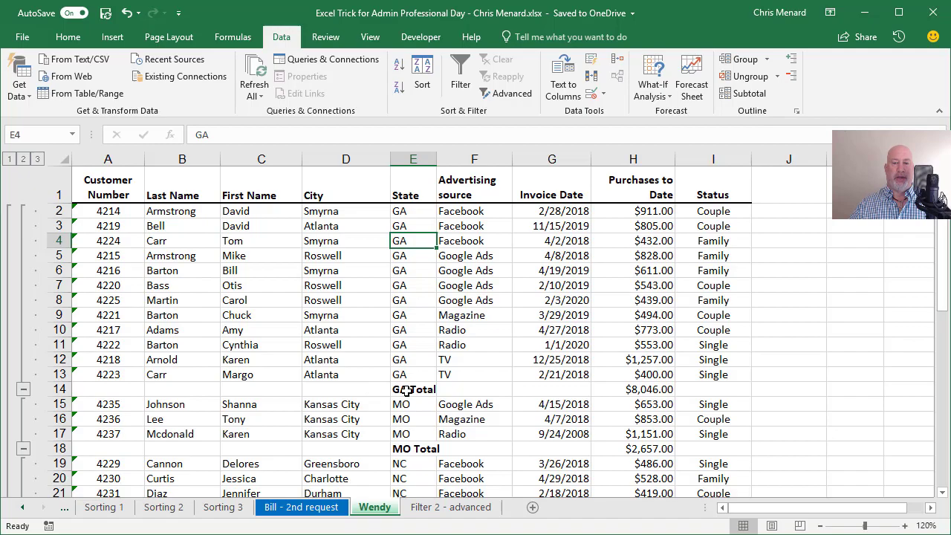
Widen column E to fit its total labels and review the subtotal rows down to the grand total.
{"action": "left_click_drag", "start_coordinate": [437, 159], "coordinate": [456, 159]}
{"action": "scroll", "coordinate": [471, 294], "scroll_direction": "down", "scroll_amount": 7}
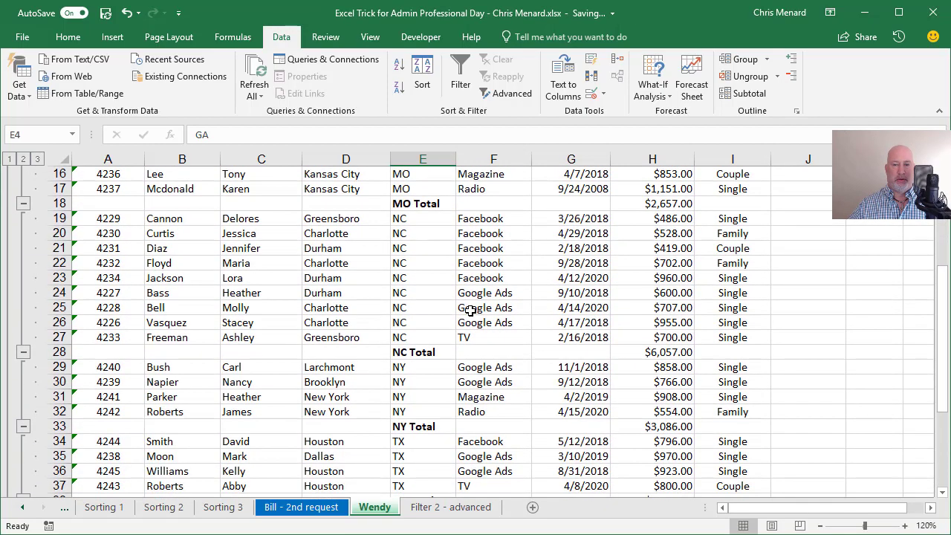
{"action": "scroll", "coordinate": [470, 313], "scroll_direction": "down", "scroll_amount": 2}
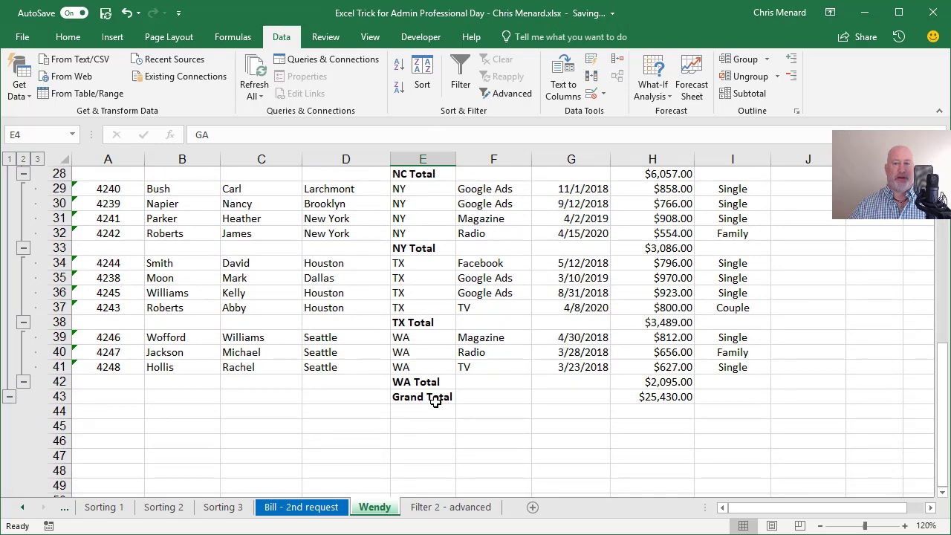
{"action": "scroll", "coordinate": [438, 368], "scroll_direction": "up", "scroll_amount": 9}
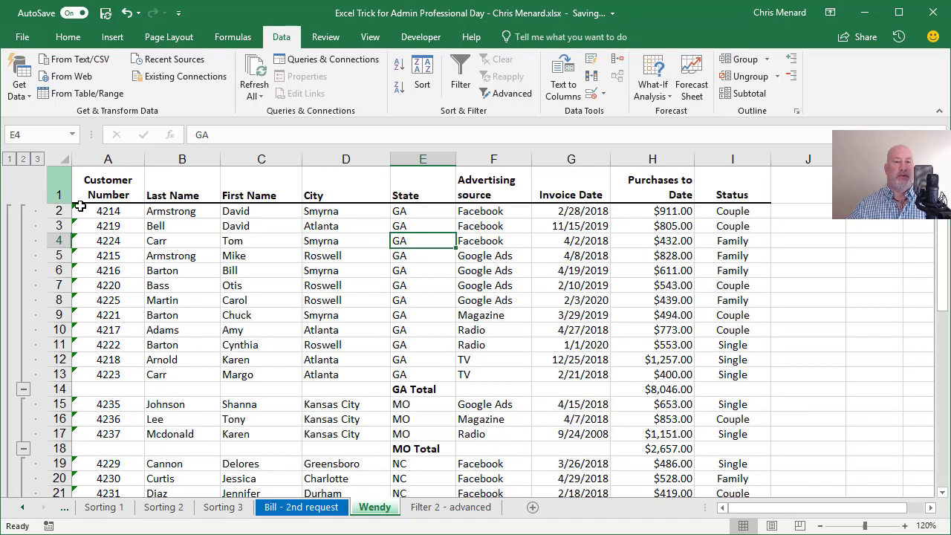
Show the outline at grand-total, state-total and full-detail levels, ending with only the state totals and grand total.
{"action": "left_click", "coordinate": [10, 159]}
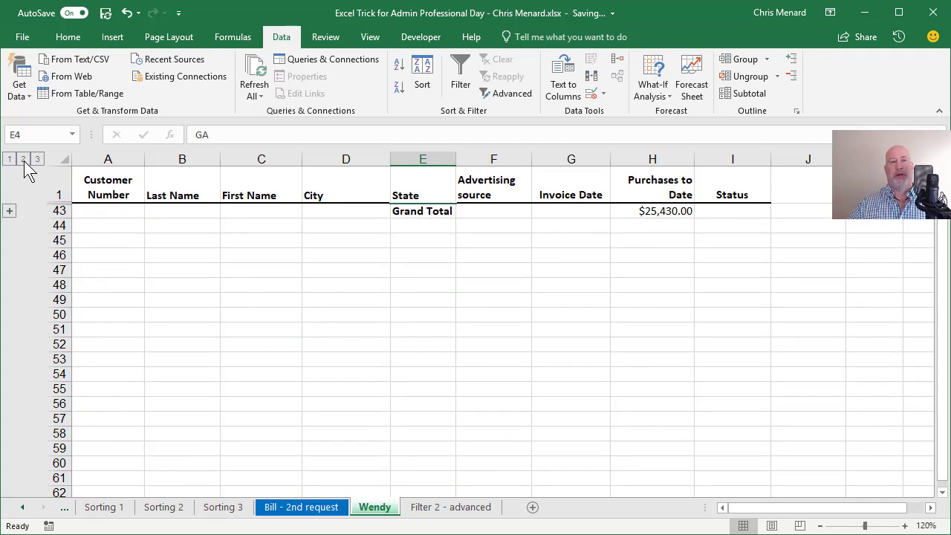
{"action": "left_click", "coordinate": [23, 159]}
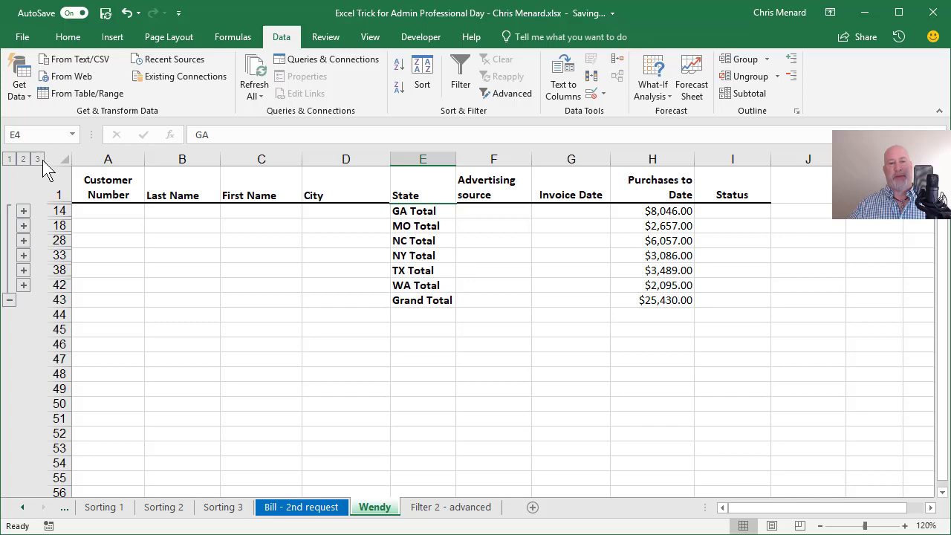
{"action": "left_click", "coordinate": [37, 159]}
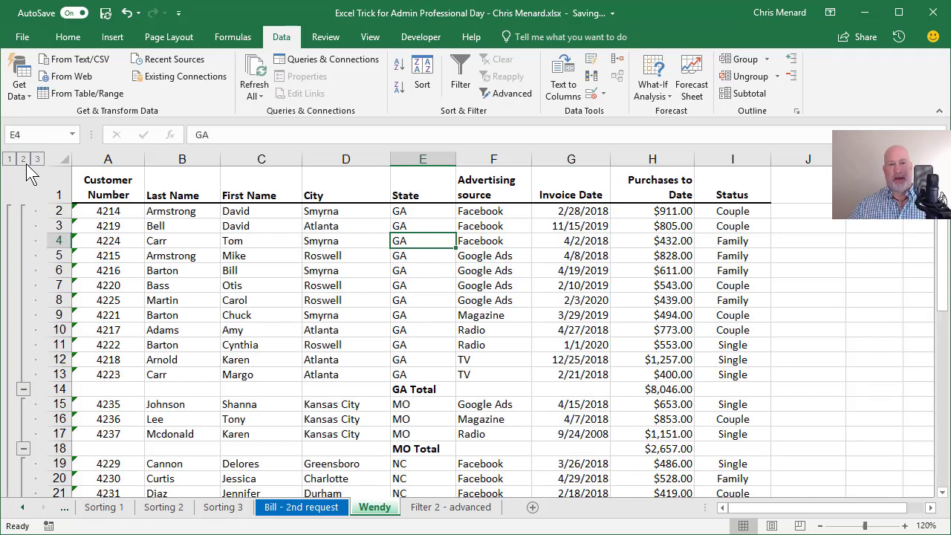
{"action": "left_click", "coordinate": [26, 163]}
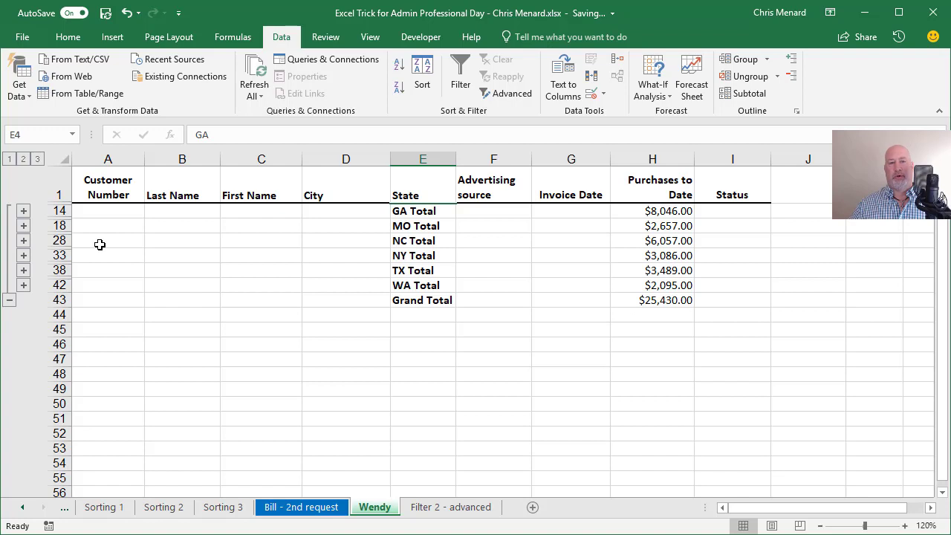
Inspect the detail rows behind the GA, MO and NC totals, and collapse the outline back to state totals.
{"action": "left_click", "coordinate": [23, 211]}
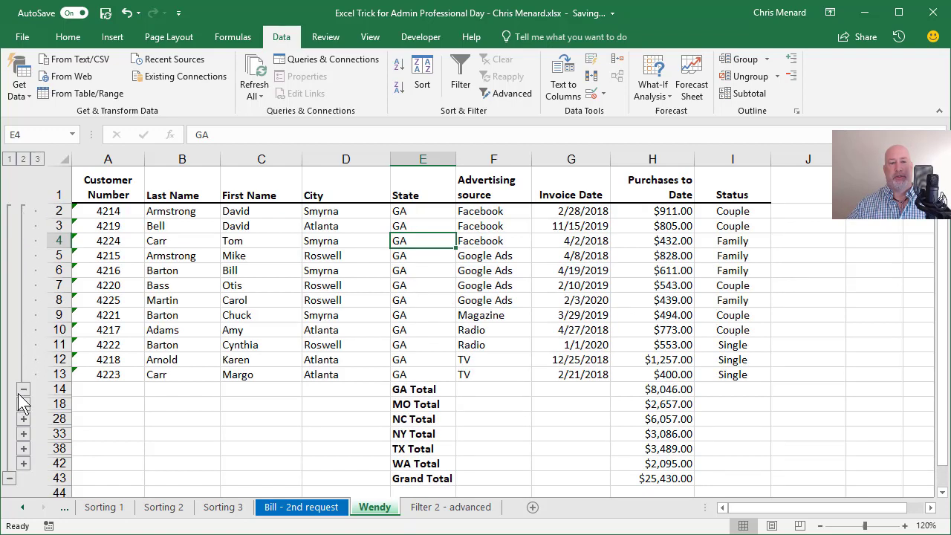
{"action": "left_click", "coordinate": [23, 388]}
{"action": "left_click", "coordinate": [23, 226]}
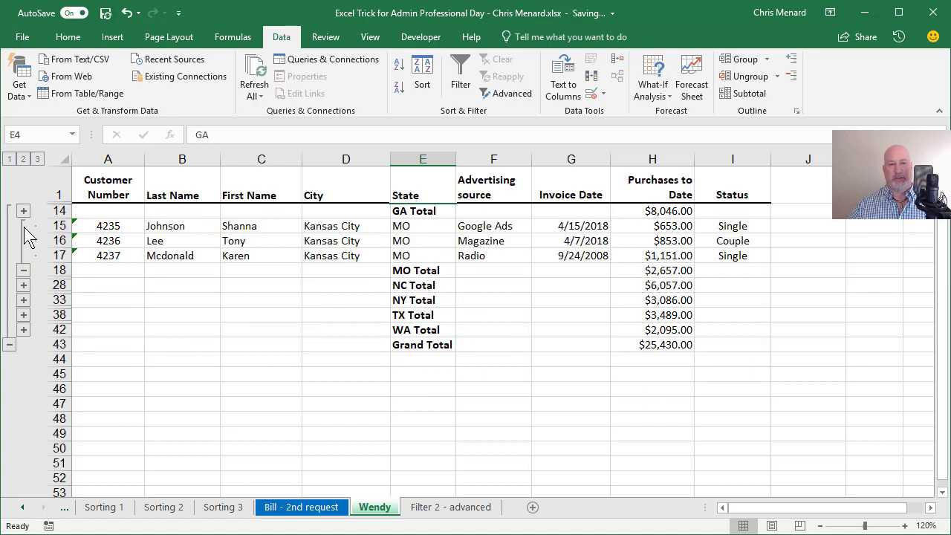
{"action": "left_click", "coordinate": [23, 270]}
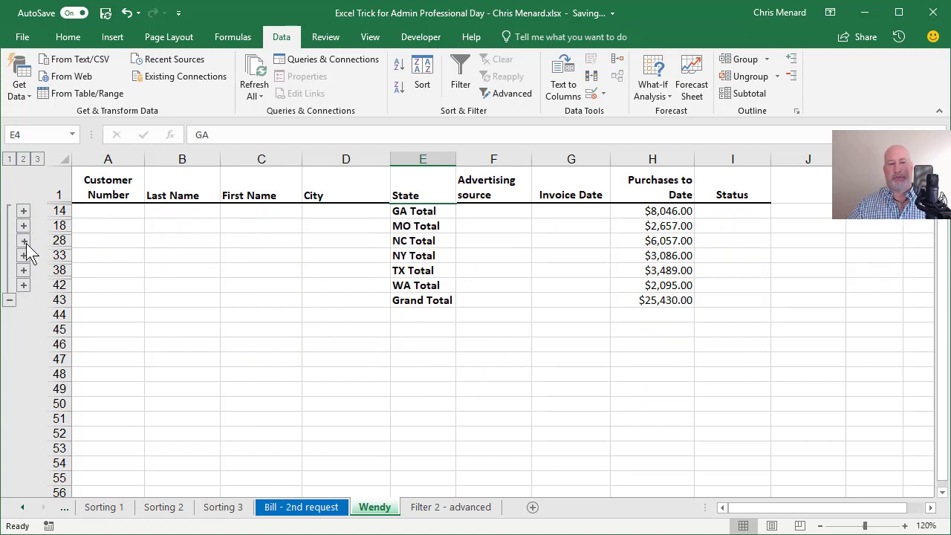
{"action": "left_click", "coordinate": [24, 241]}
{"action": "left_click", "coordinate": [23, 226]}
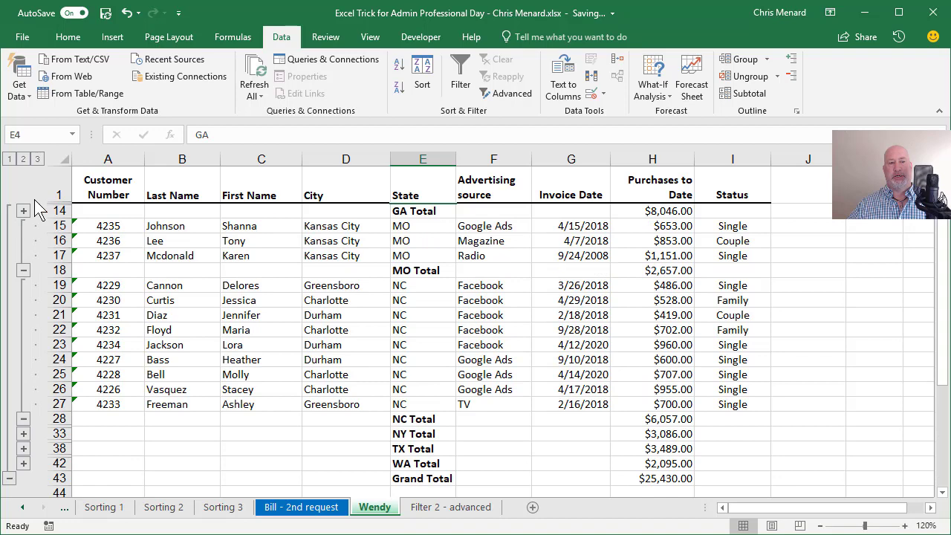
{"action": "left_click", "coordinate": [23, 159]}
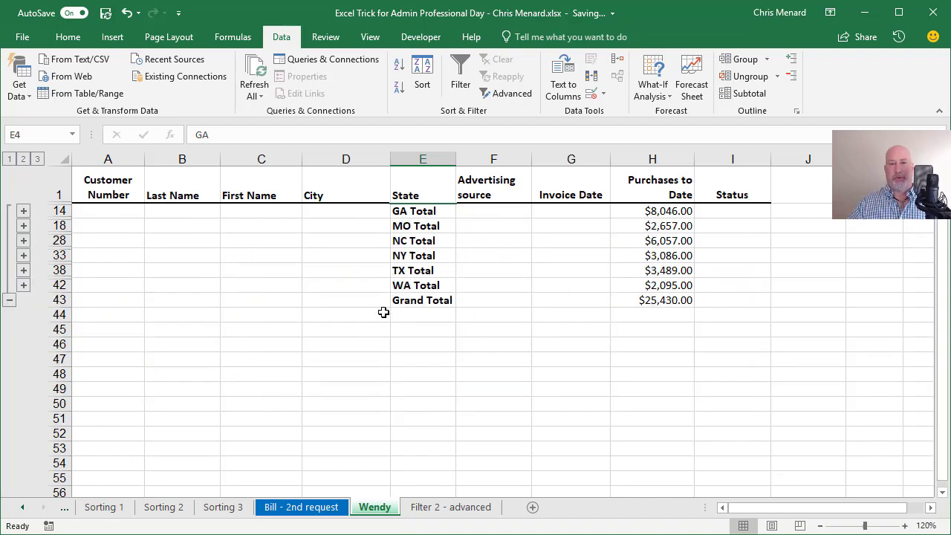
Insert a default column chart from the State and Purchases to Date headers and state totals, excluding the Grand Total row.
{"action": "left_click", "coordinate": [416, 182]}
{"action": "left_click_drag", "start_coordinate": [416, 182], "coordinate": [429, 284]}
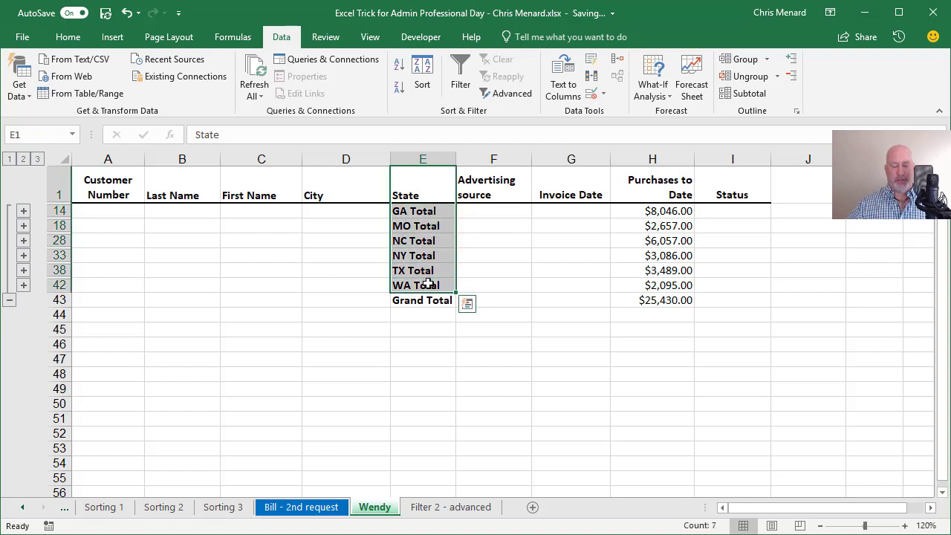
{"action": "left_click", "coordinate": [659, 197], "text": "ctrl"}
{"action": "left_click_drag", "start_coordinate": [662, 225], "coordinate": [653, 290]}
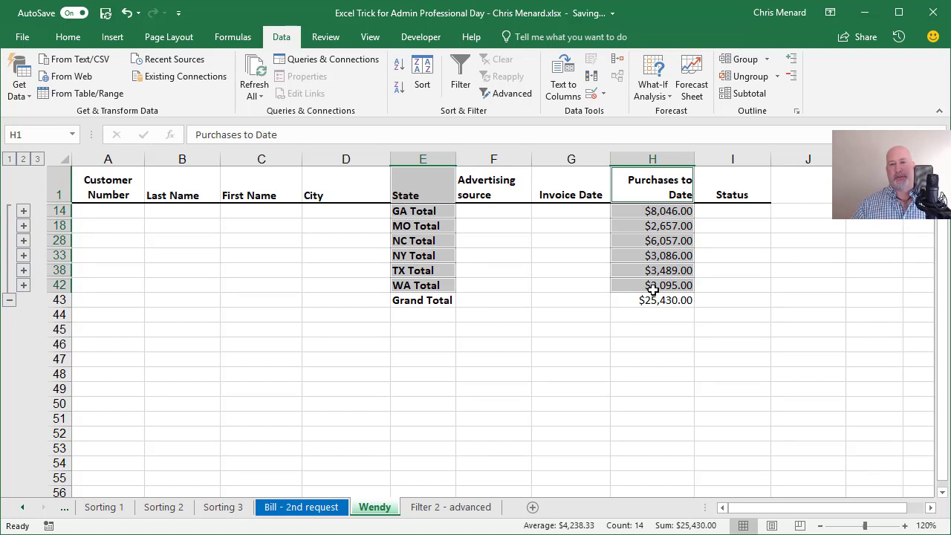
{"action": "key", "text": "alt+F1"}
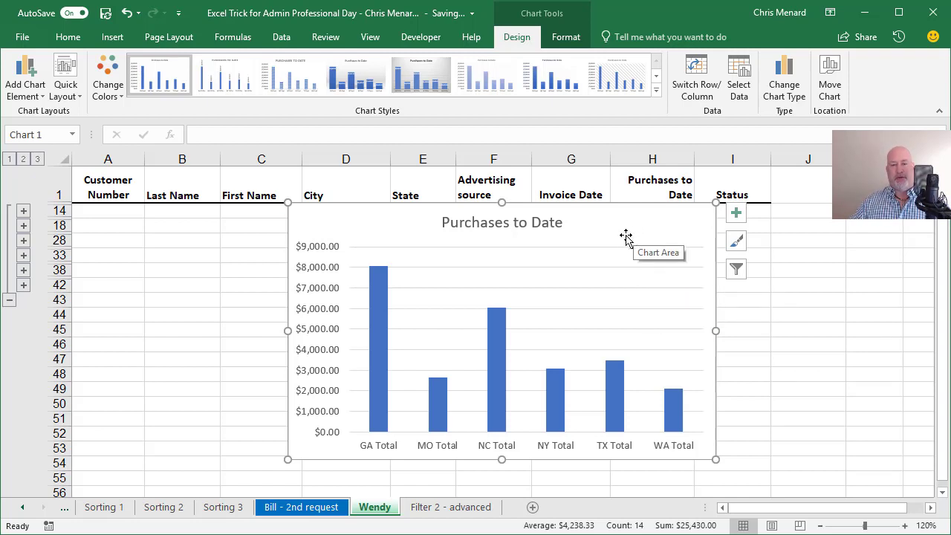
Switch to the Bill - 2nd request sheet and examine the blank cells between product names in the Product column.
{"action": "left_click", "coordinate": [320, 513]}
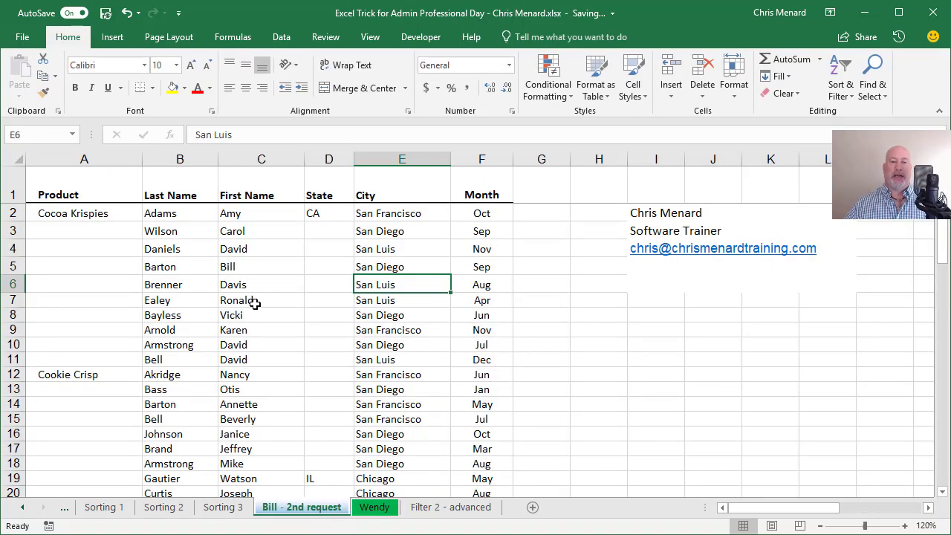
{"action": "left_click", "coordinate": [119, 210]}
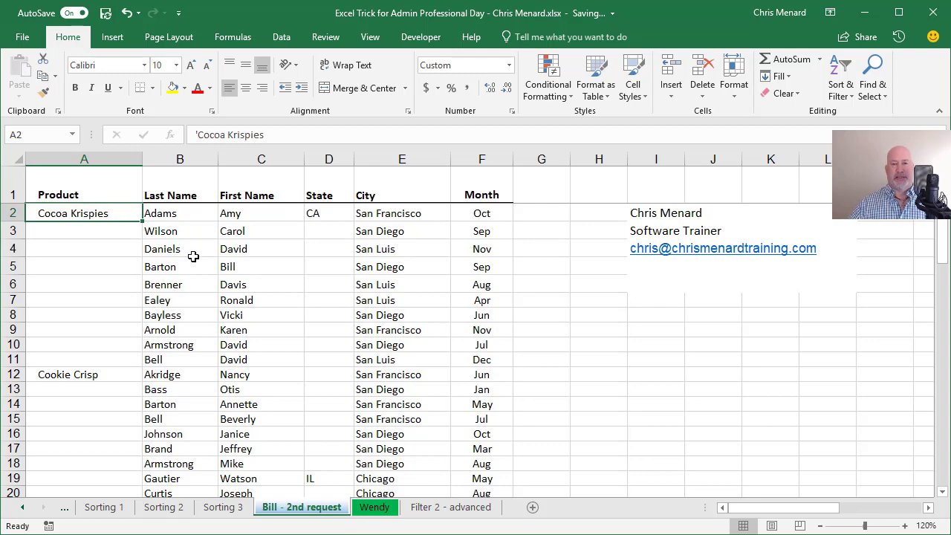
{"action": "scroll", "coordinate": [259, 297], "scroll_direction": "down", "scroll_amount": 3}
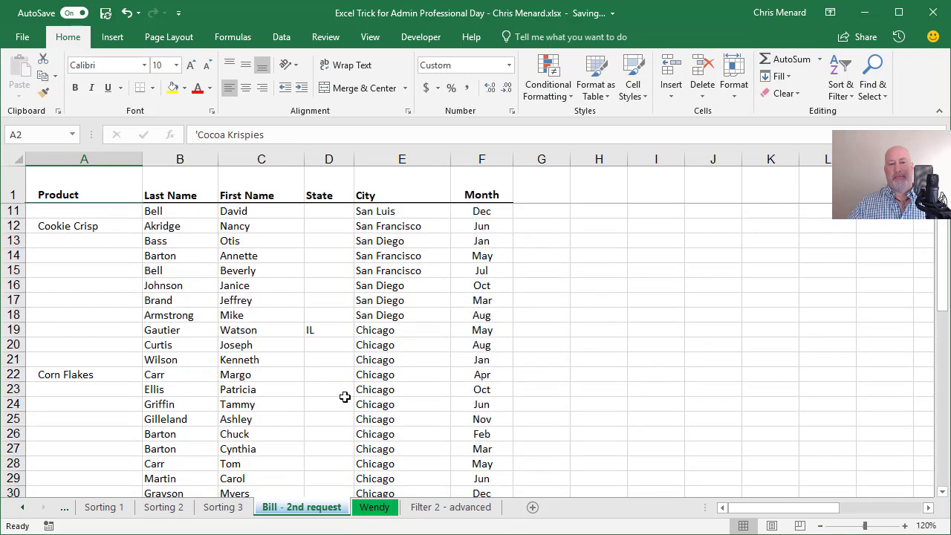
{"action": "scroll", "coordinate": [379, 414], "scroll_direction": "up", "scroll_amount": 3}
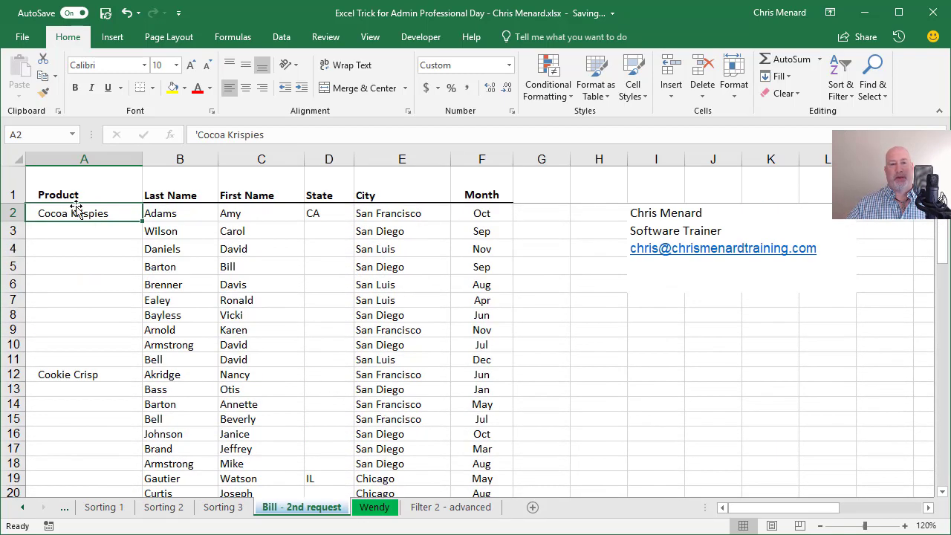
{"action": "left_click_drag", "start_coordinate": [80, 215], "coordinate": [72, 359]}
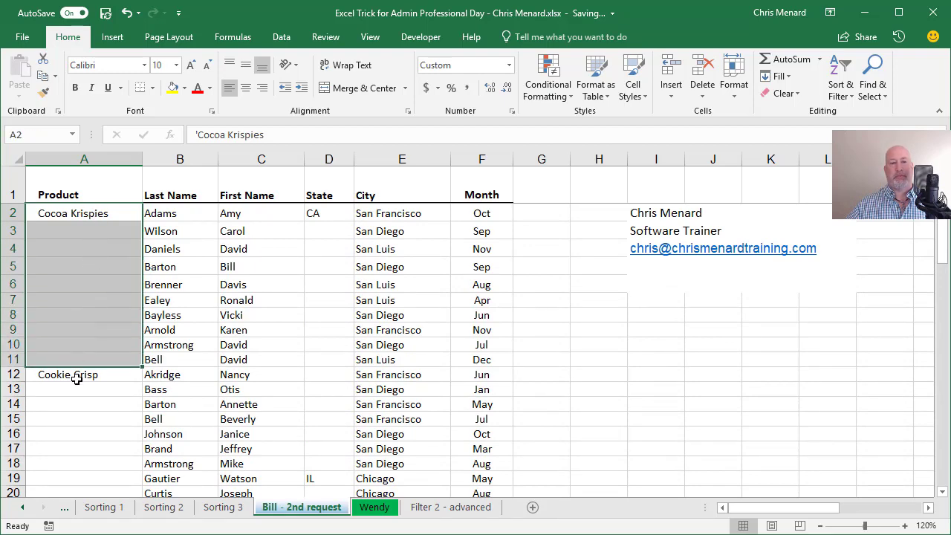
{"action": "left_click_drag", "start_coordinate": [78, 377], "coordinate": [117, 362]}
{"action": "scroll", "coordinate": [117, 362], "scroll_direction": "up", "scroll_amount": 4}
Fill Cocoa Krispies from A2 down through A11, and undo the fill.
{"action": "left_click", "coordinate": [122, 215]}
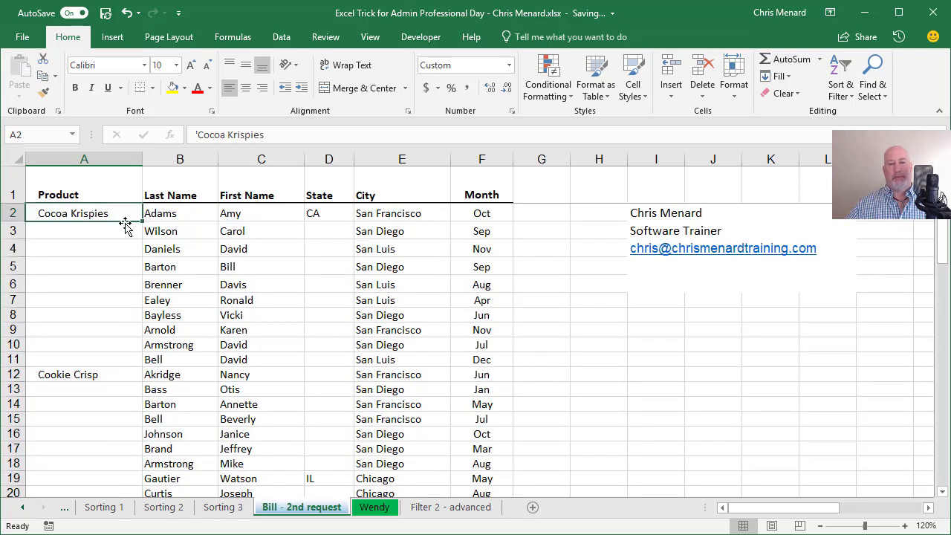
{"action": "left_click_drag", "start_coordinate": [140, 221], "coordinate": [132, 373]}
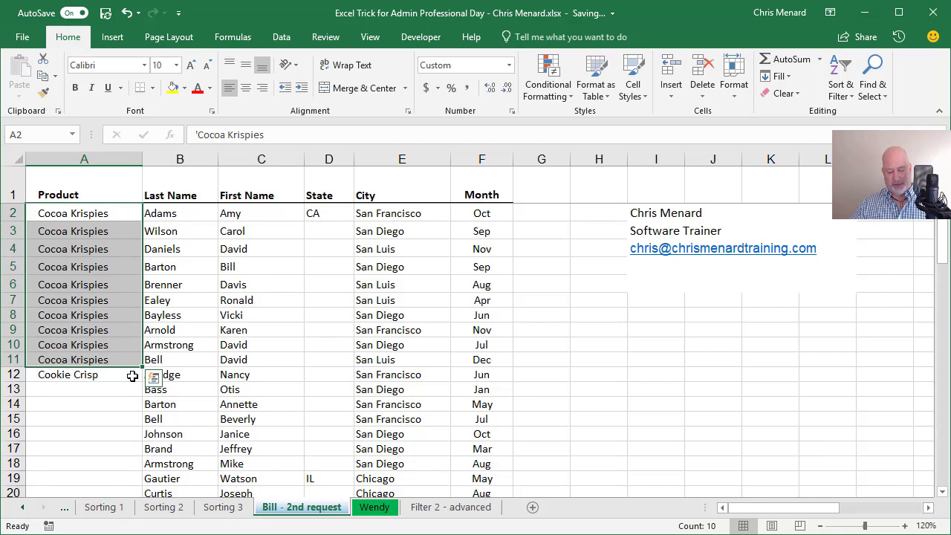
{"action": "key", "text": "ctrl+z"}
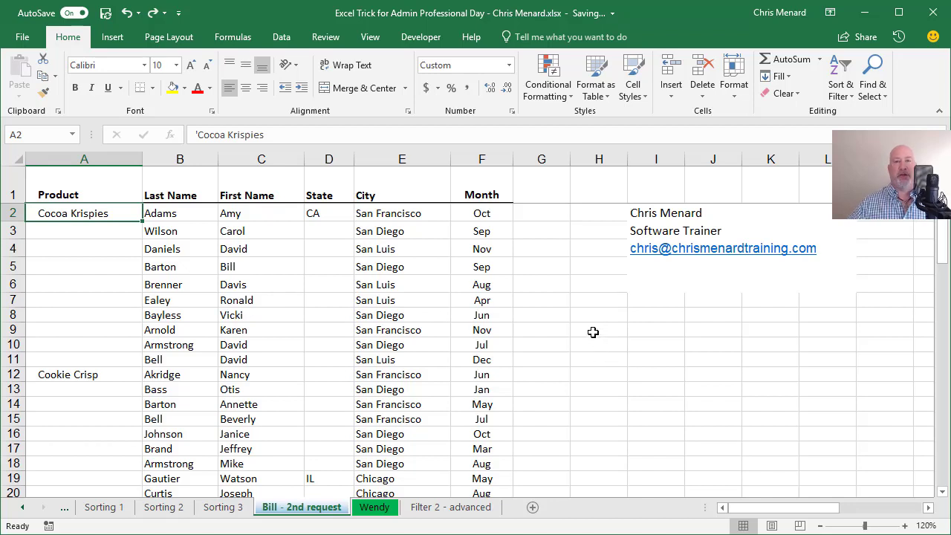
Enter the same first name into every cell of H9:K17 at once, and clear the range again.
{"action": "left_click_drag", "start_coordinate": [593, 333], "coordinate": [768, 444]}
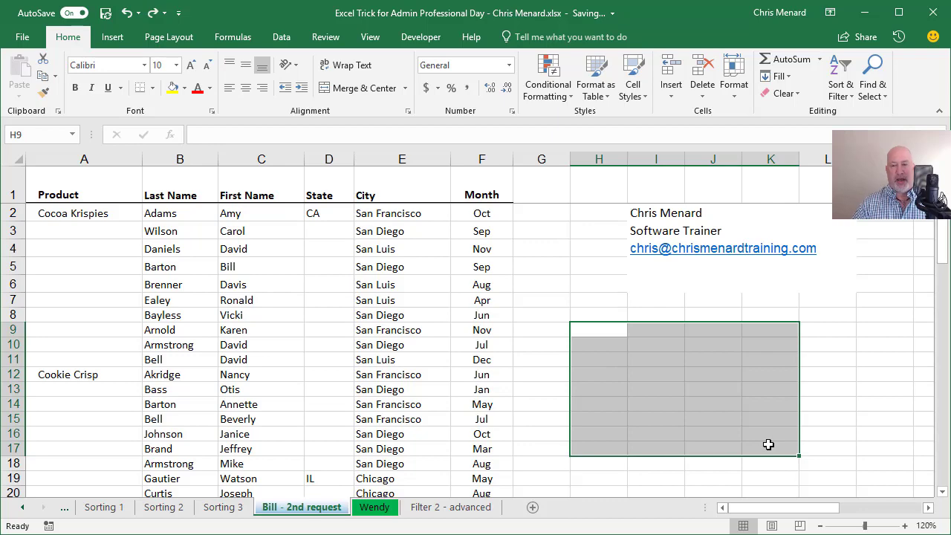
{"action": "type", "text": "Chris"}
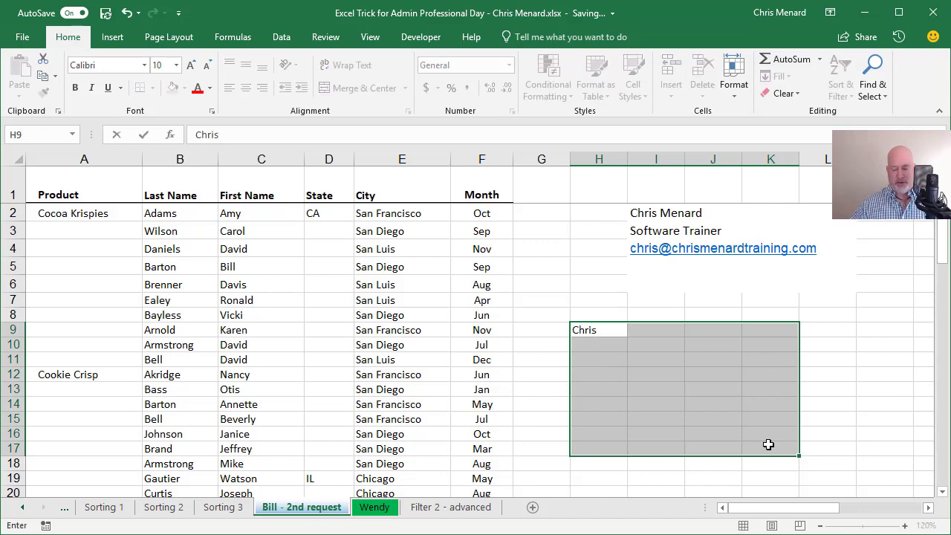
{"action": "key", "text": "ctrl+Return"}
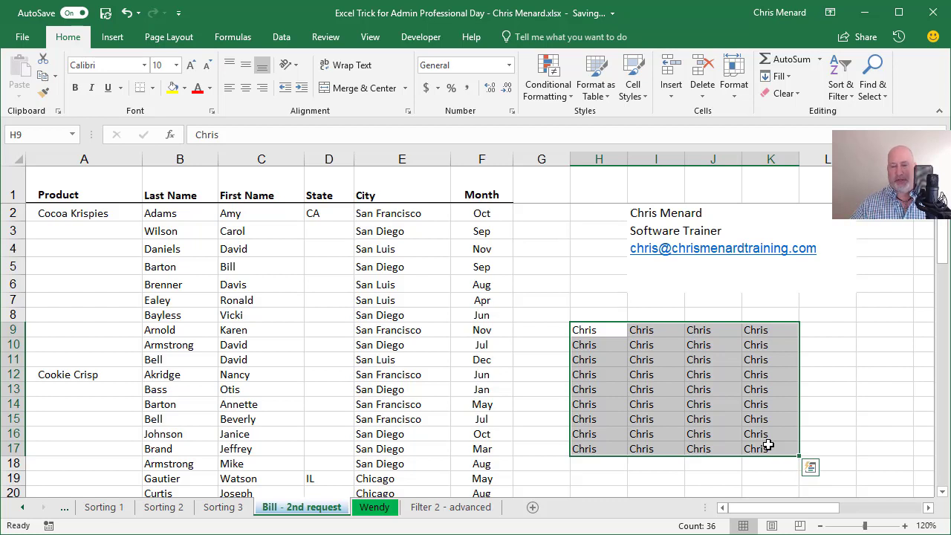
{"action": "key", "text": "Delete"}
{"action": "left_click", "coordinate": [673, 363]}
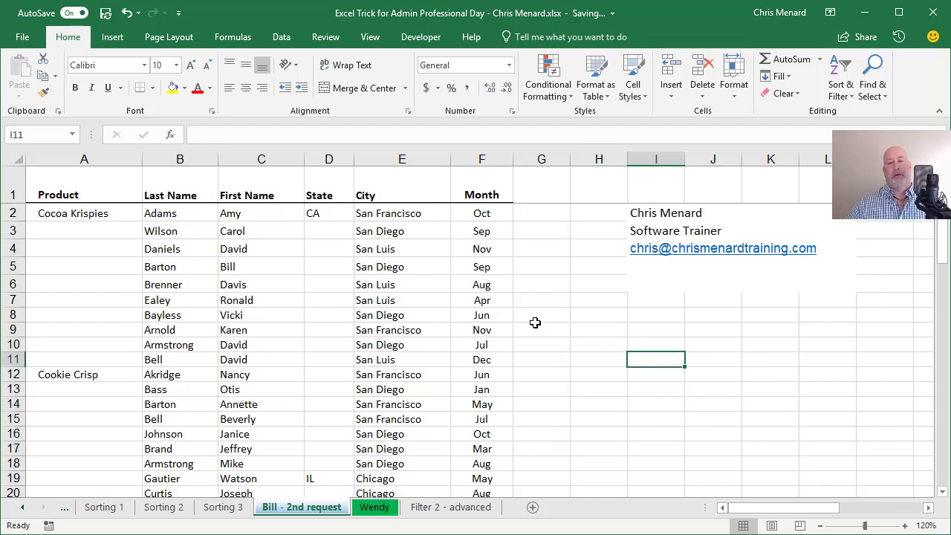
Select only the blank cells within the Product range A2:A62 using Go To Special.
{"action": "left_click", "coordinate": [74, 212]}
{"action": "left_click_drag", "start_coordinate": [70, 212], "coordinate": [85, 466]}
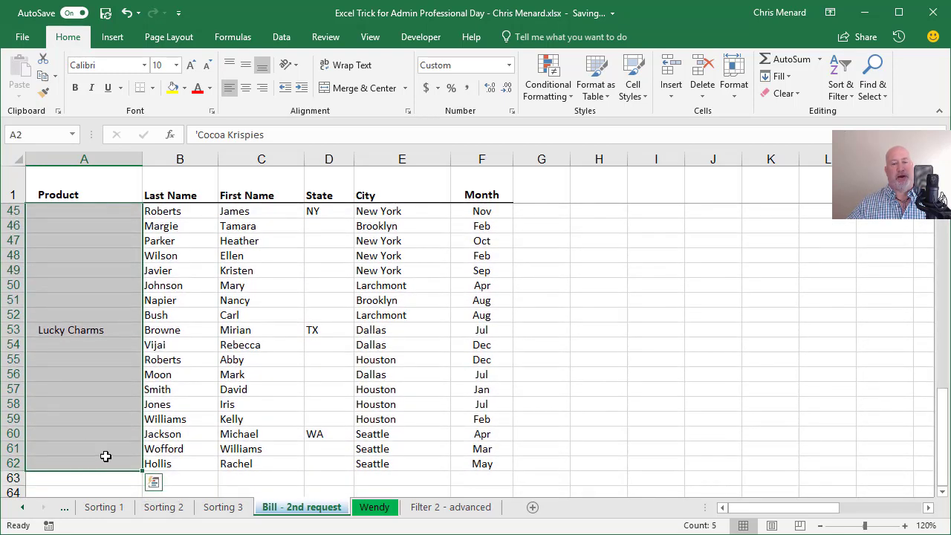
{"action": "scroll", "coordinate": [385, 300], "scroll_direction": "up", "scroll_amount": 14}
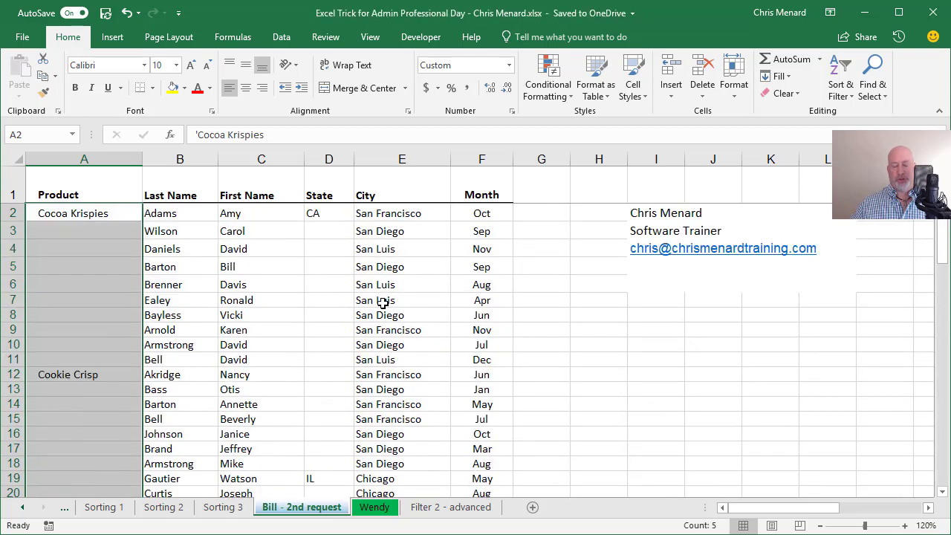
{"action": "key", "text": "ctrl+g"}
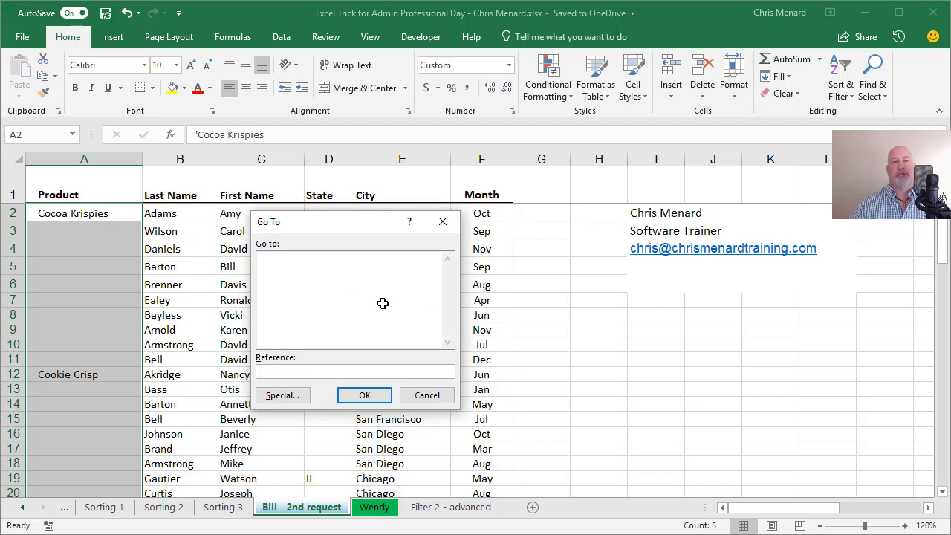
{"action": "left_click", "coordinate": [289, 399]}
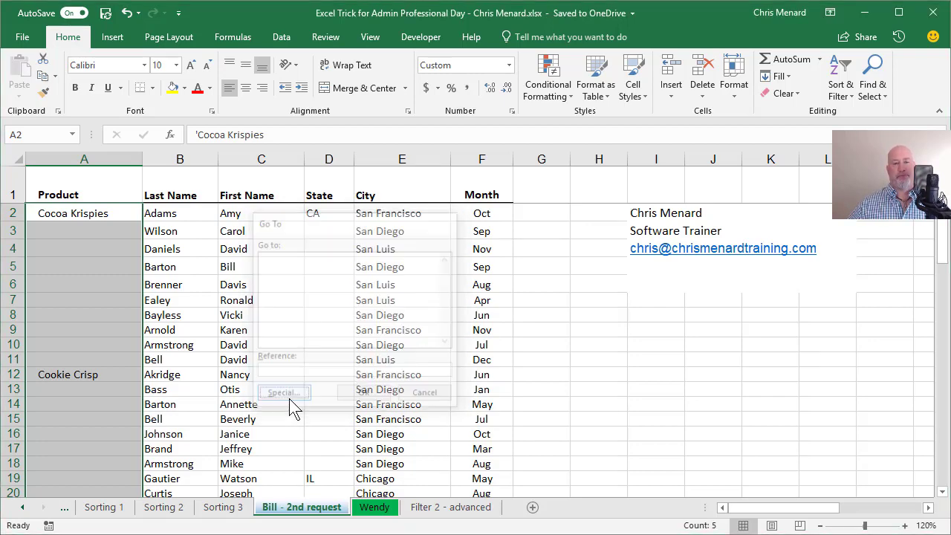
{"action": "left_click", "coordinate": [272, 335]}
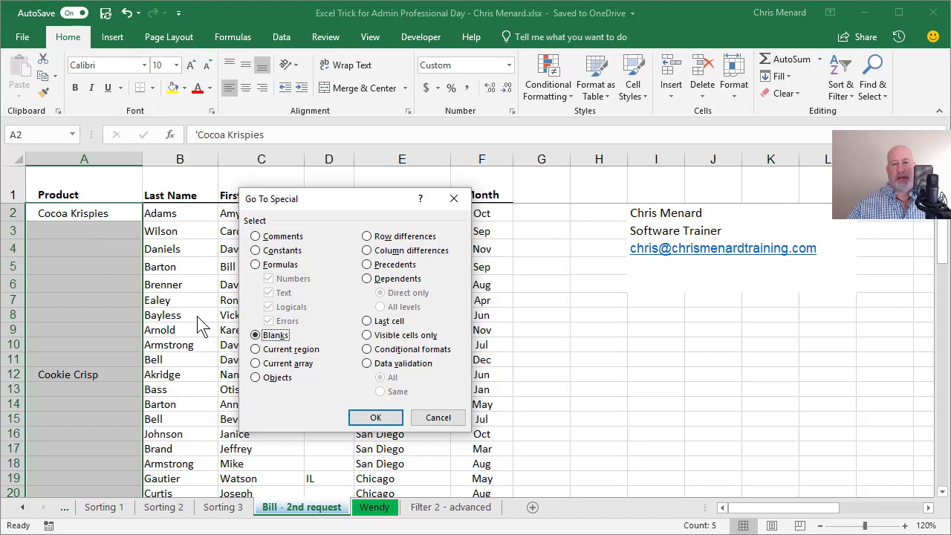
{"action": "left_click", "coordinate": [388, 420]}
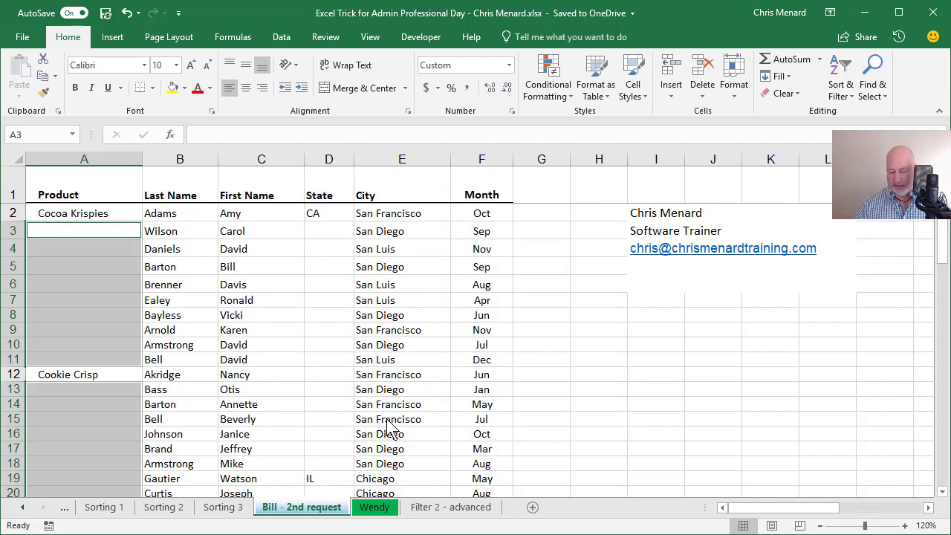
Enter =A2 into all the selected blank Product cells at once and review the filled column.
{"action": "type", "text": "="}
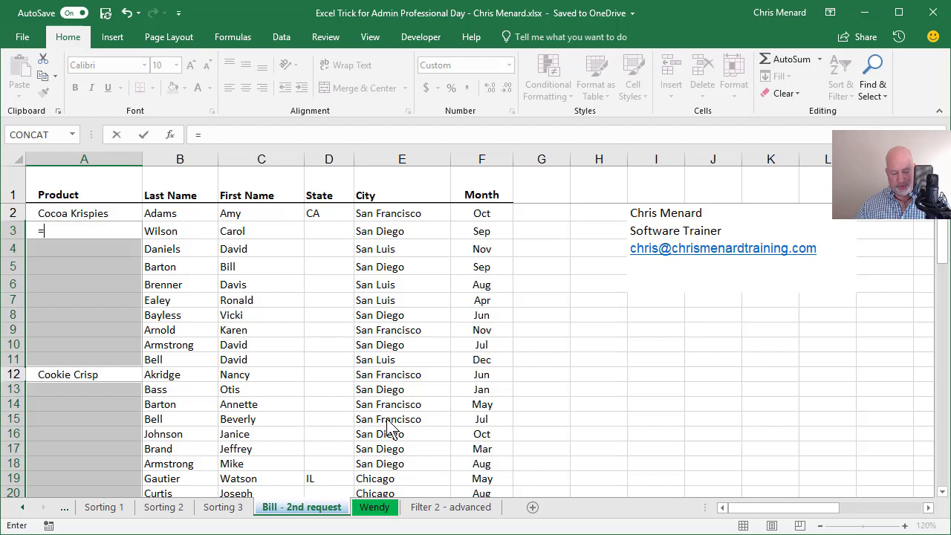
{"action": "type", "text": "a2"}
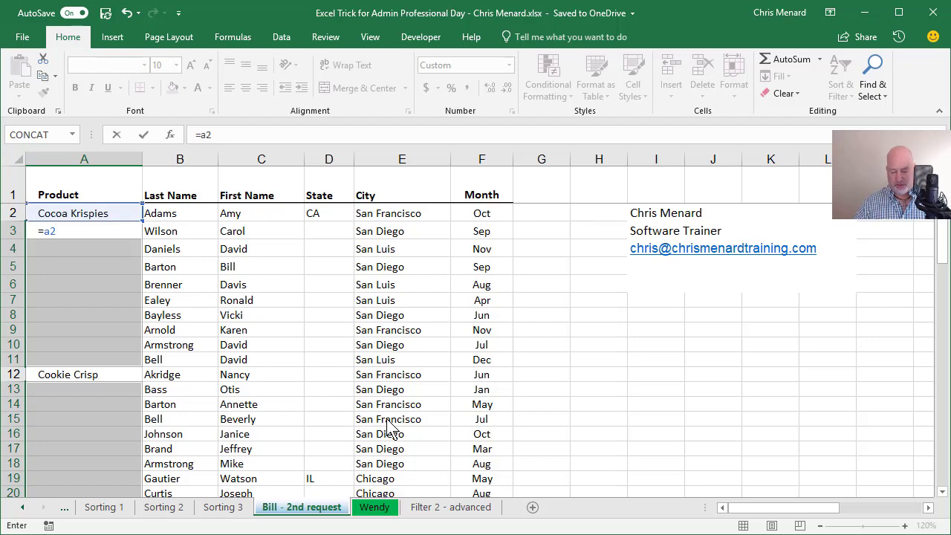
{"action": "key", "text": "ctrl+Return"}
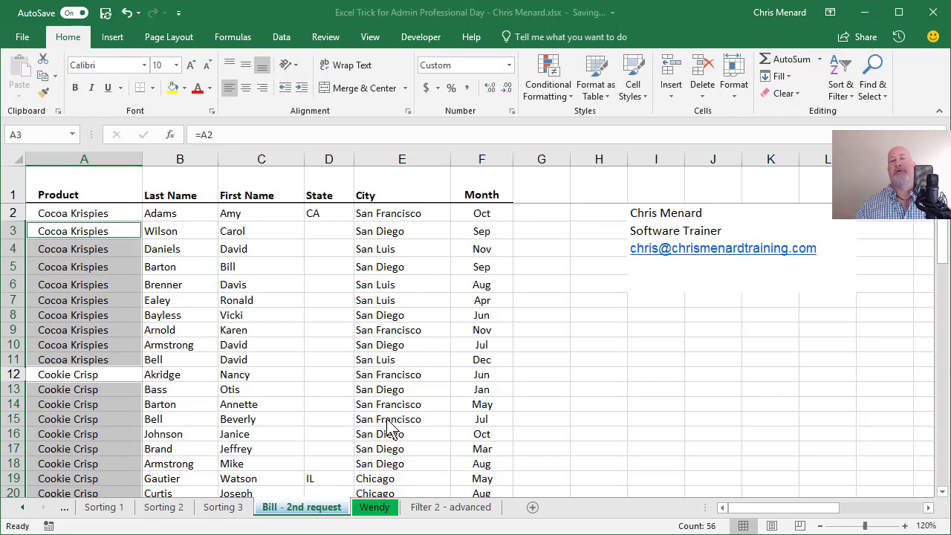
{"action": "scroll", "coordinate": [160, 288], "scroll_direction": "down", "scroll_amount": 15}
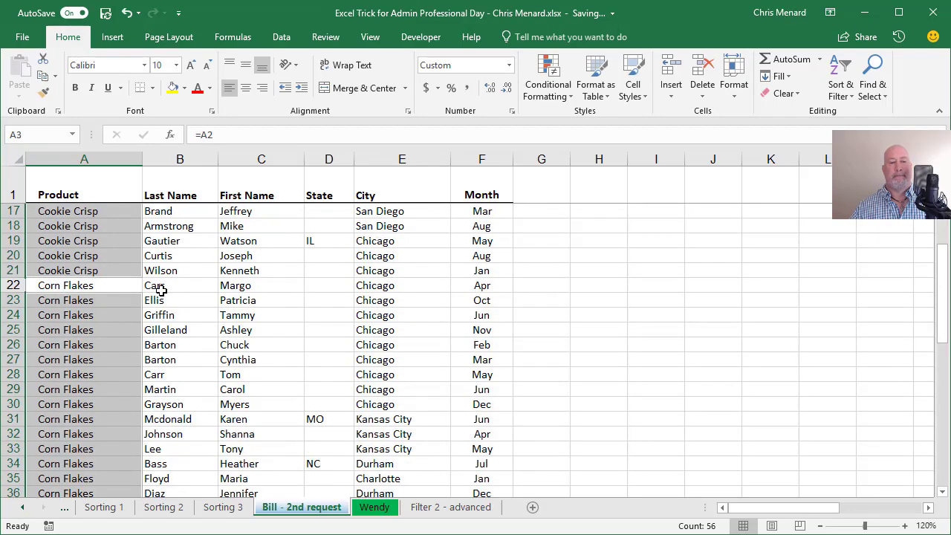
{"action": "scroll", "coordinate": [160, 289], "scroll_direction": "down", "scroll_amount": 2}
{"action": "scroll", "coordinate": [162, 290], "scroll_direction": "up", "scroll_amount": 17}
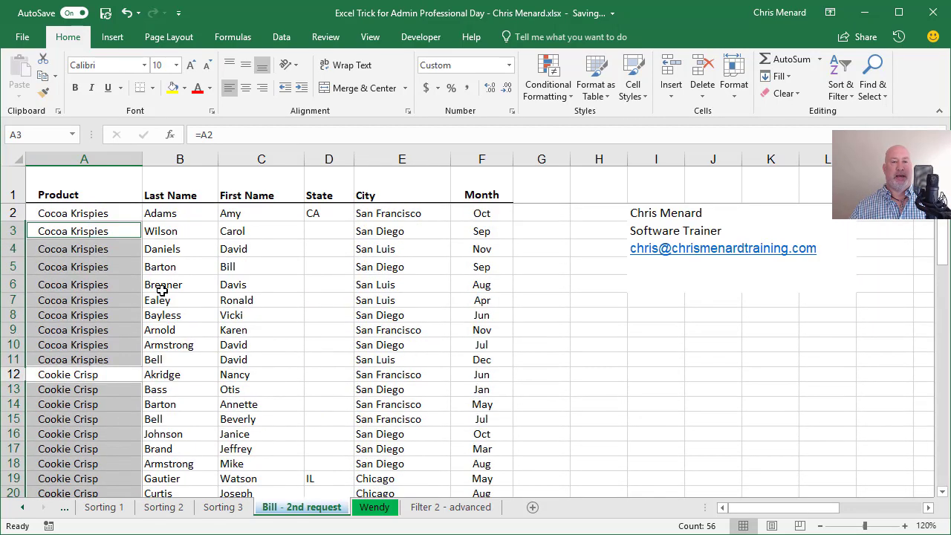
Replace the formulas in column A with their values by copying the column and pasting values over it.
{"action": "left_click", "coordinate": [99, 231]}
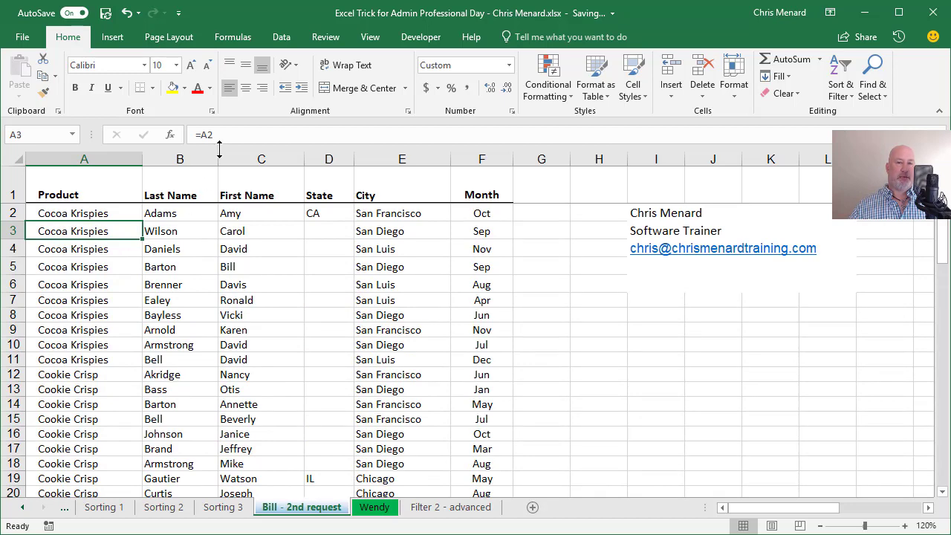
{"action": "right_click", "coordinate": [110, 162]}
{"action": "left_click", "coordinate": [137, 193]}
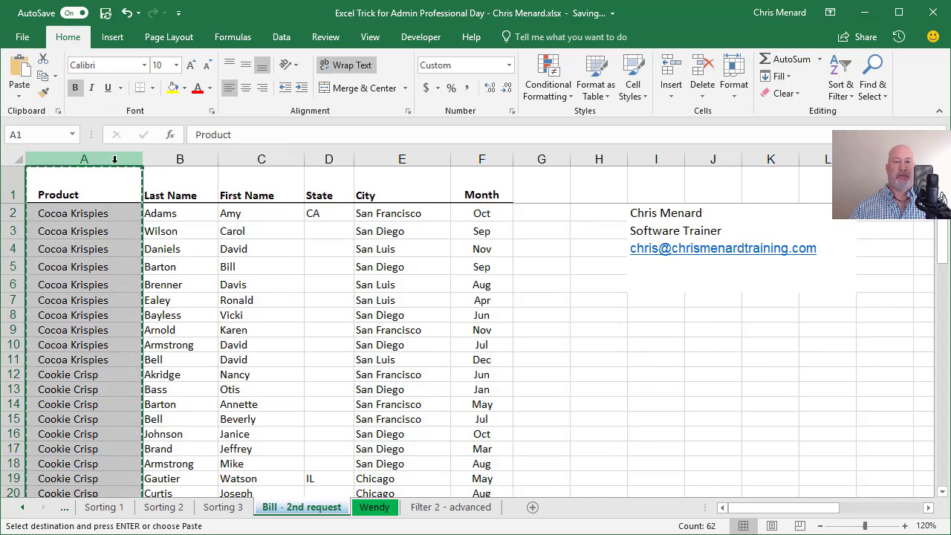
{"action": "right_click", "coordinate": [115, 165]}
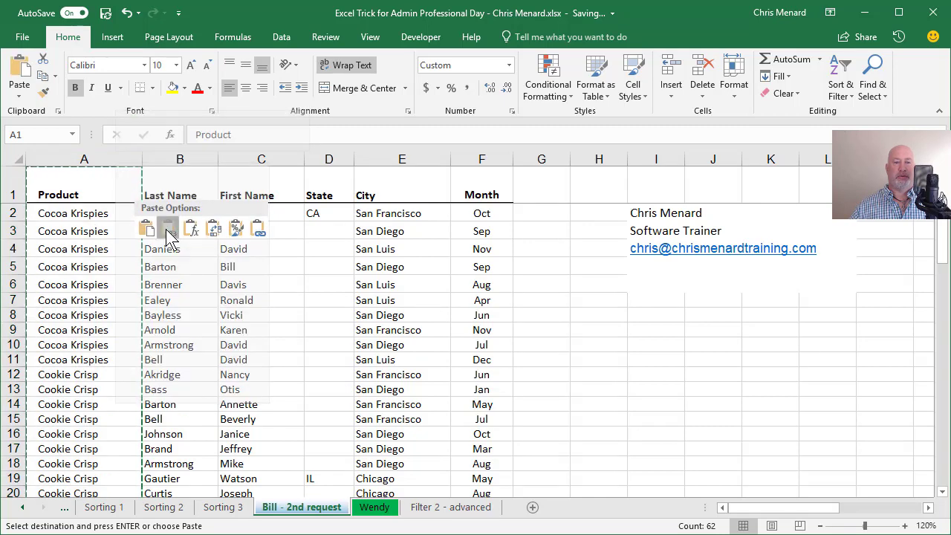
{"action": "left_click", "coordinate": [168, 230]}
{"action": "left_click", "coordinate": [79, 231]}
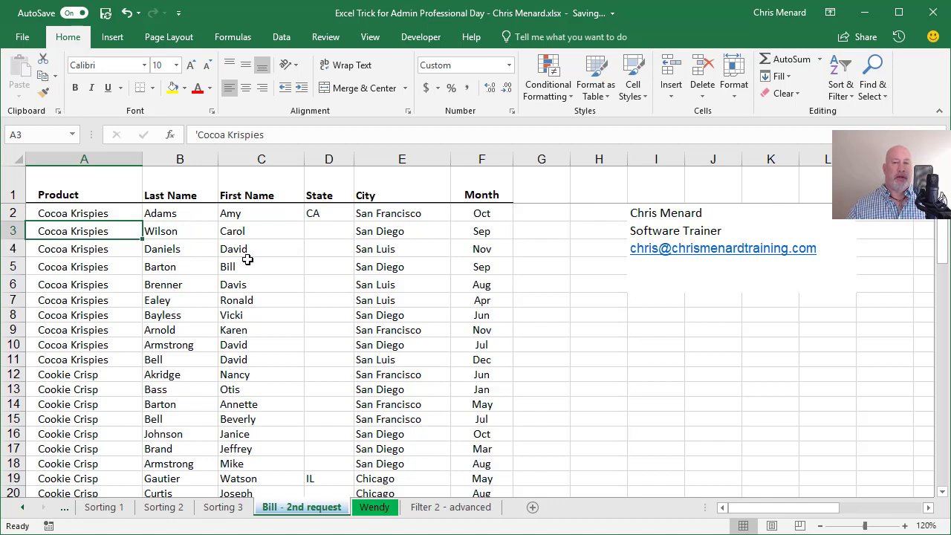
Turn the range A1:F62 into a table with headers and load it into the Power Query Editor.
{"action": "left_click", "coordinate": [332, 214]}
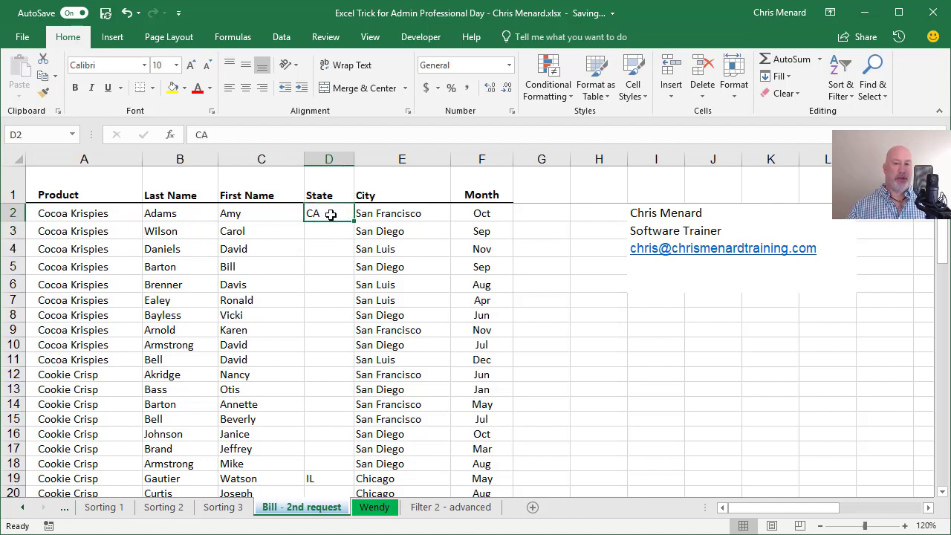
{"action": "left_click_drag", "start_coordinate": [332, 214], "coordinate": [340, 464]}
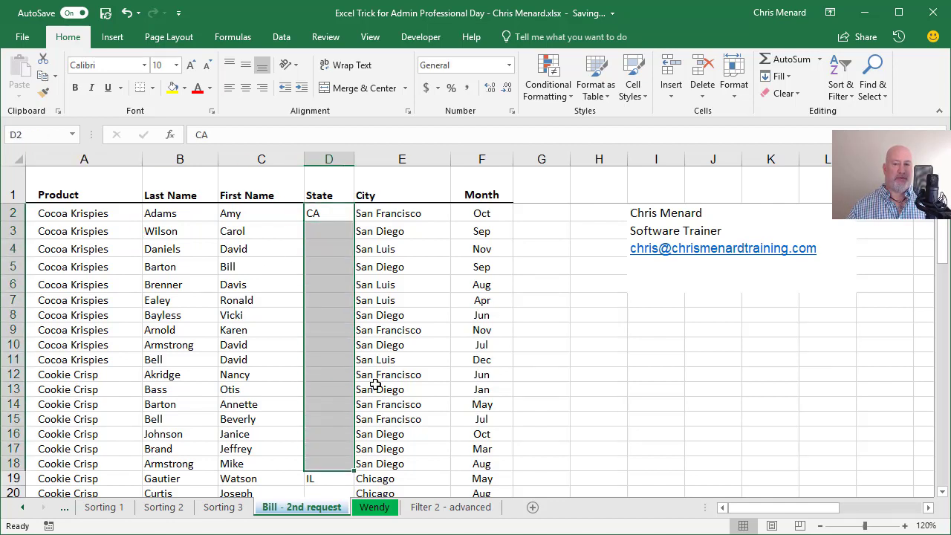
{"action": "left_click", "coordinate": [333, 217]}
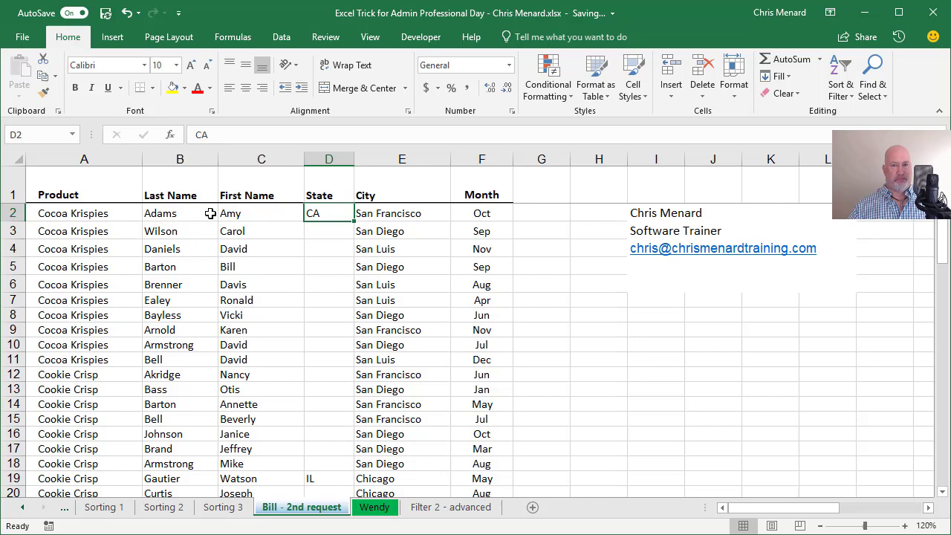
{"action": "left_click", "coordinate": [251, 210]}
{"action": "left_click", "coordinate": [279, 38]}
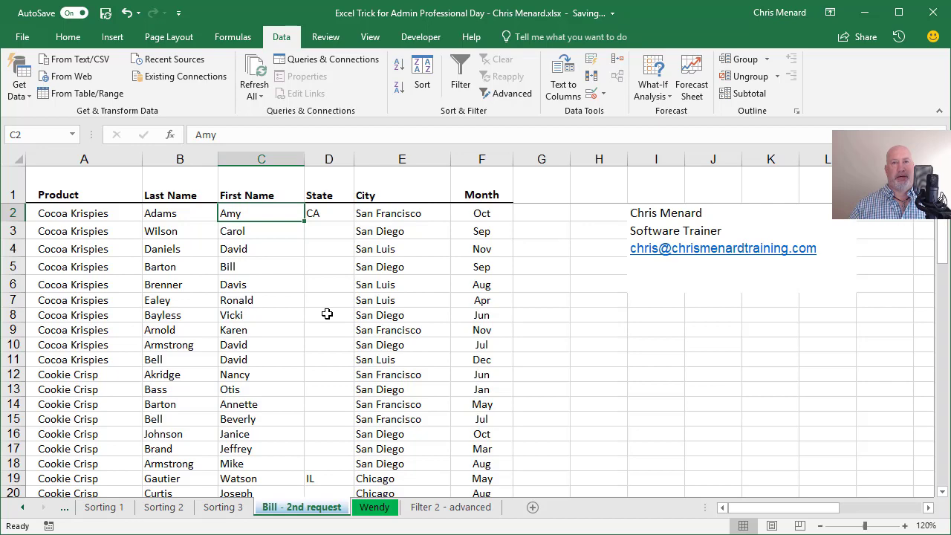
{"action": "left_click", "coordinate": [98, 96]}
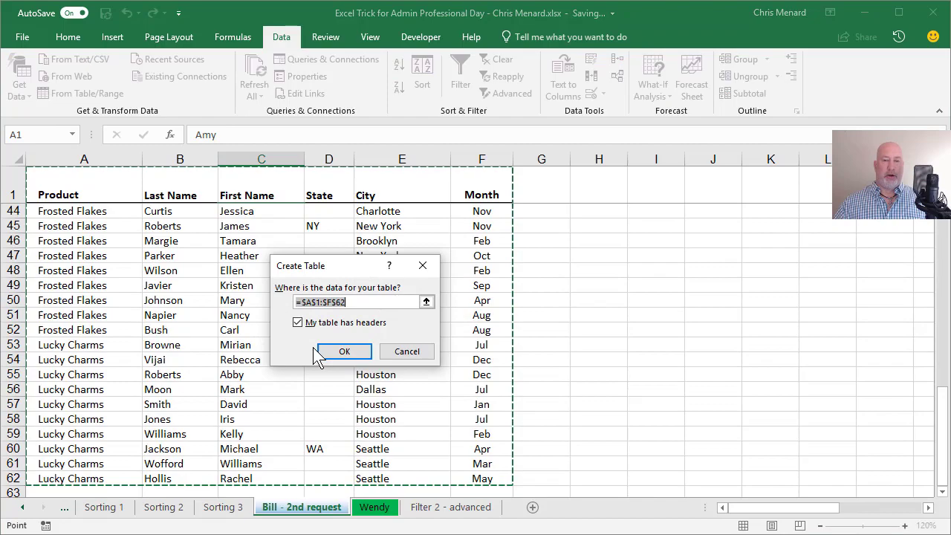
{"action": "left_click", "coordinate": [326, 351]}
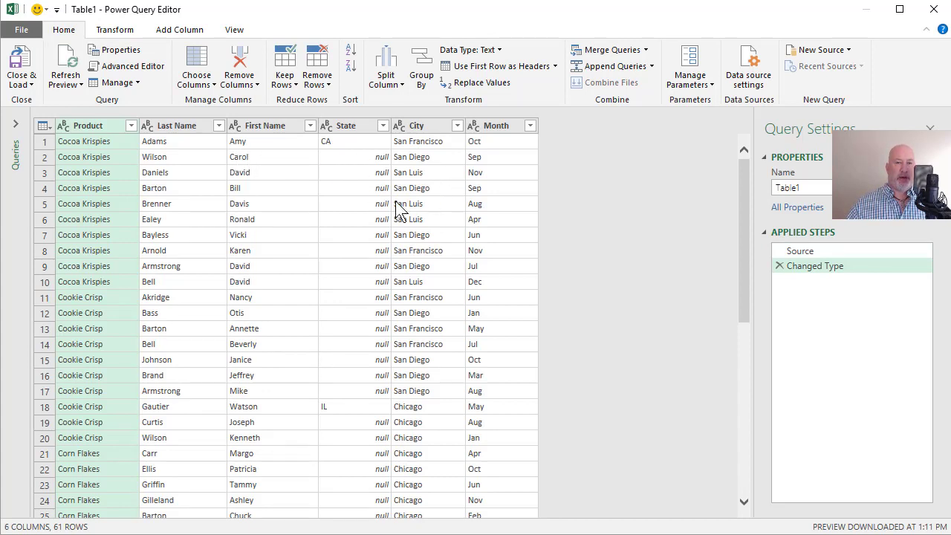
Try filling the State column's null values downward, and delete the Filled Down step from the query.
{"action": "right_click", "coordinate": [343, 131]}
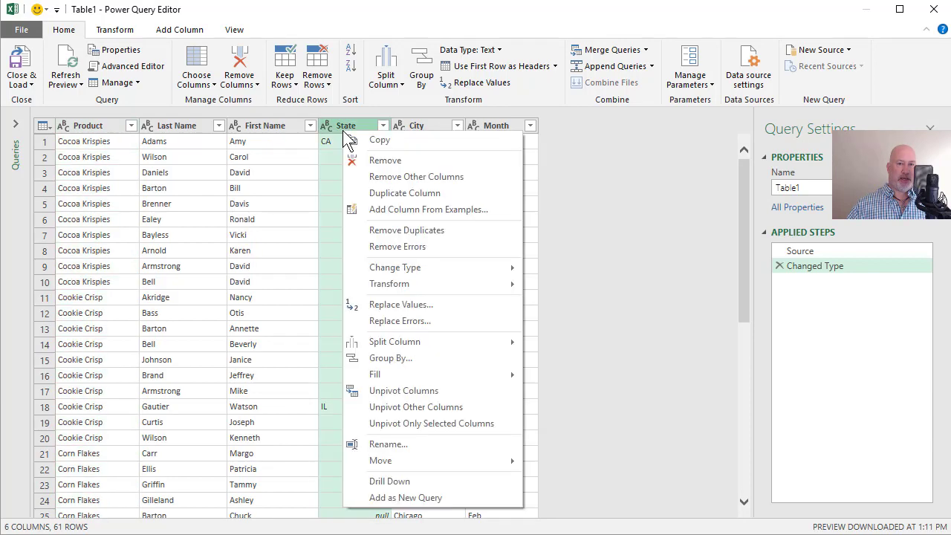
{"action": "mouse_move", "coordinate": [446, 374]}
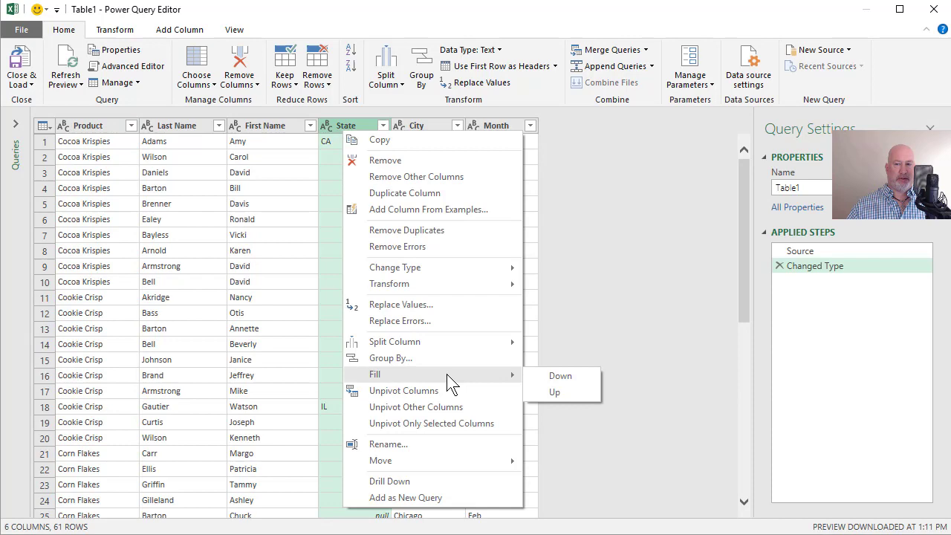
{"action": "left_click", "coordinate": [560, 377]}
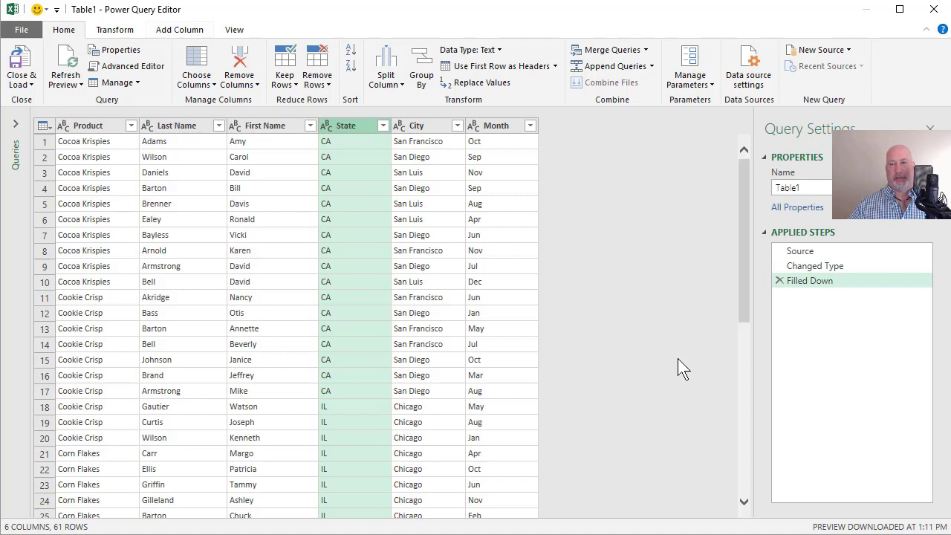
{"action": "left_click", "coordinate": [779, 281]}
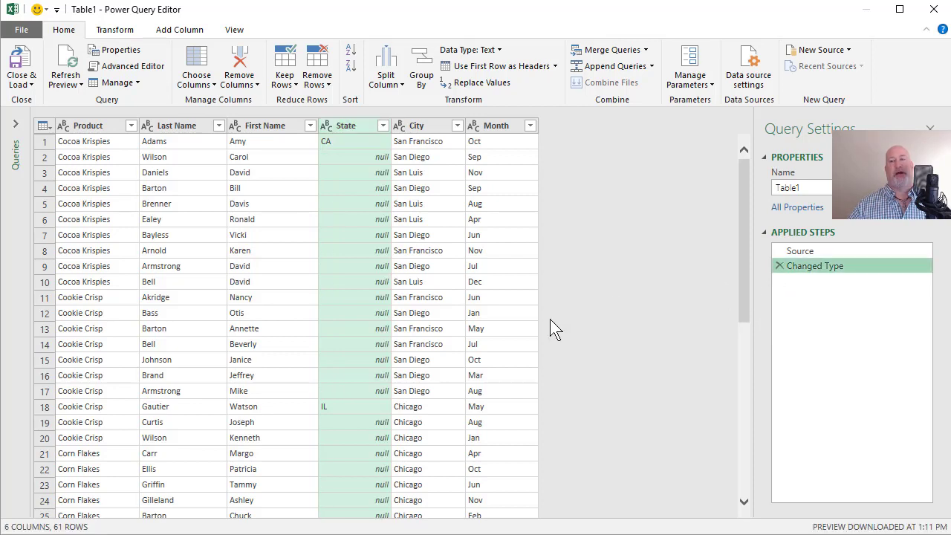
Fill the null values in the State column downward with the state above them.
{"action": "right_click", "coordinate": [349, 126]}
{"action": "mouse_move", "coordinate": [432, 371]}
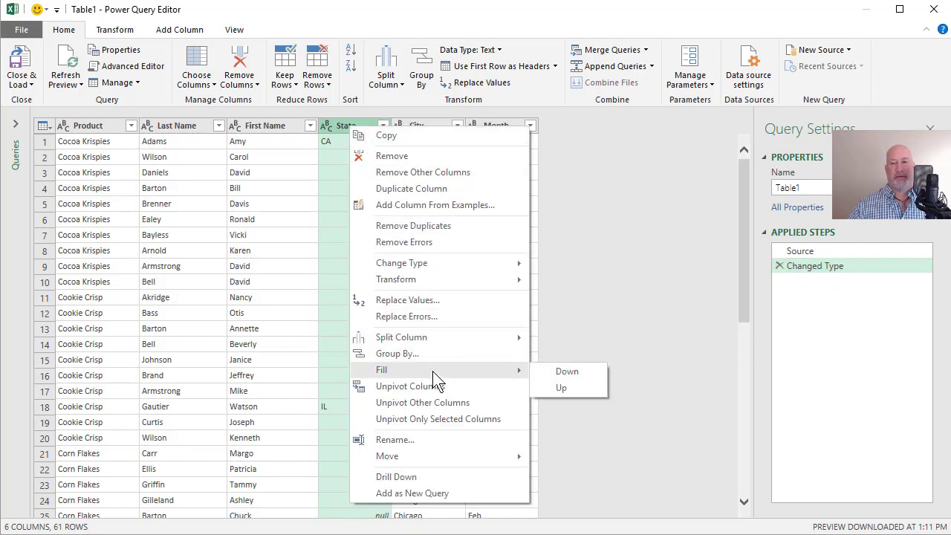
{"action": "left_click", "coordinate": [576, 372]}
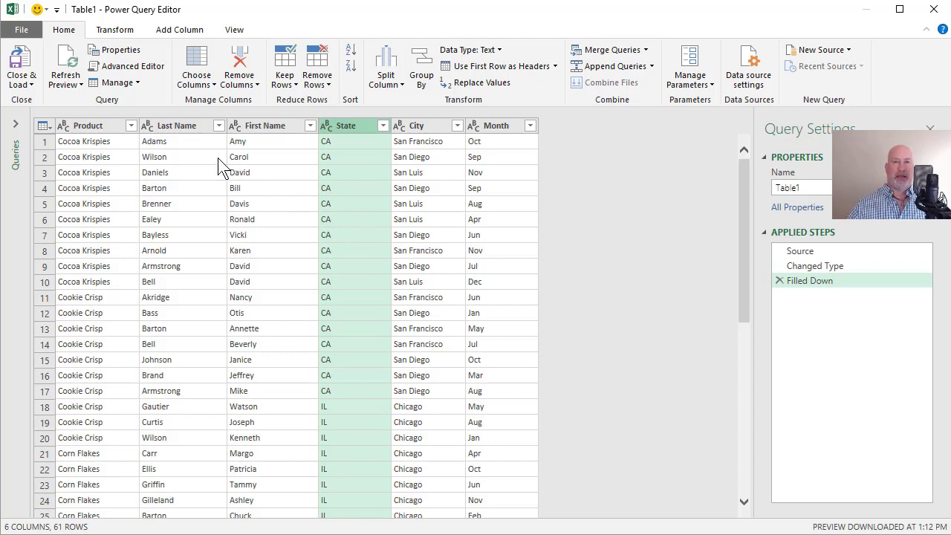
Close the query editor and load the query result as a table on a new worksheet.
{"action": "left_click", "coordinate": [28, 87]}
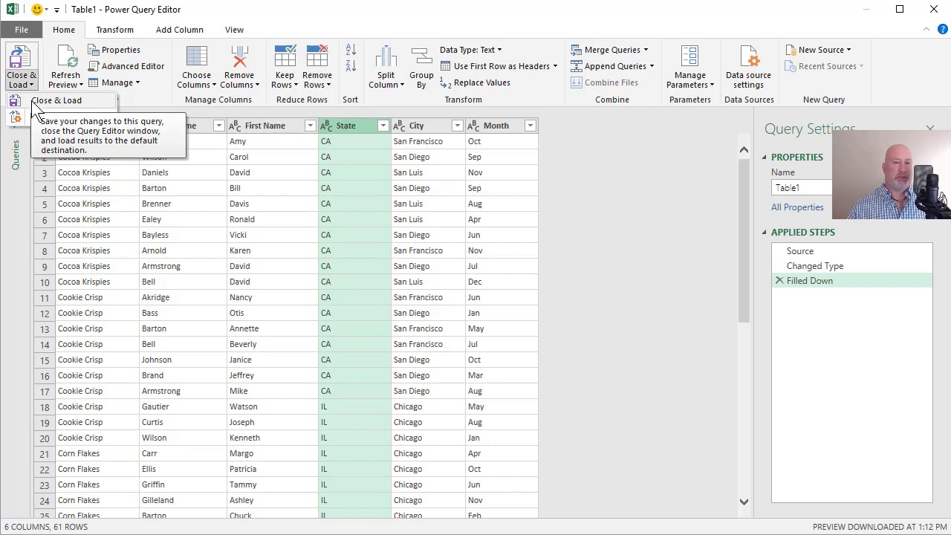
{"action": "left_click", "coordinate": [42, 117]}
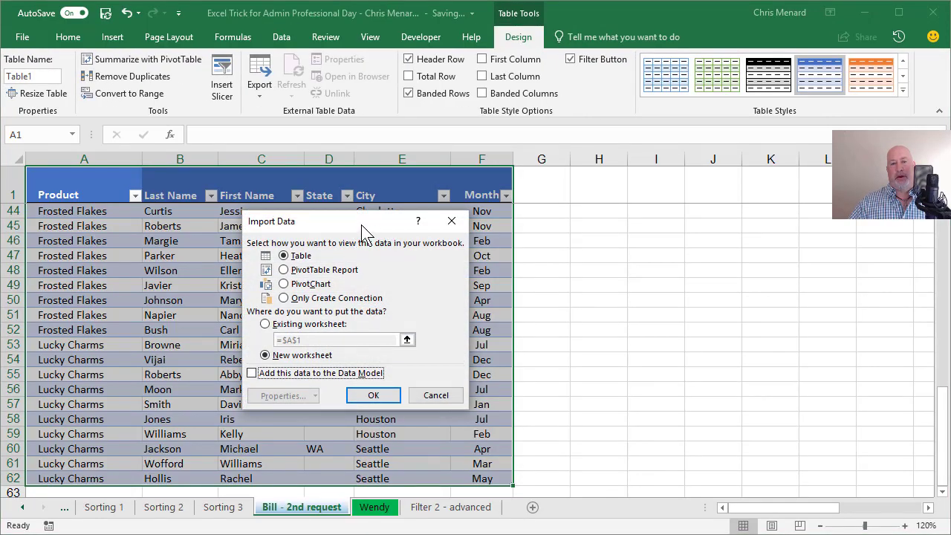
{"action": "left_click_drag", "start_coordinate": [361, 224], "coordinate": [413, 207]}
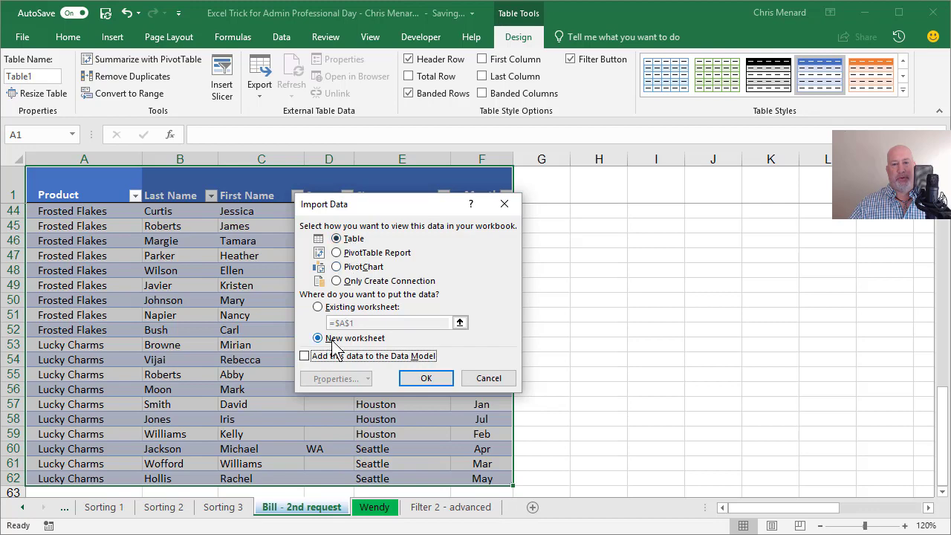
{"action": "left_click", "coordinate": [420, 381]}
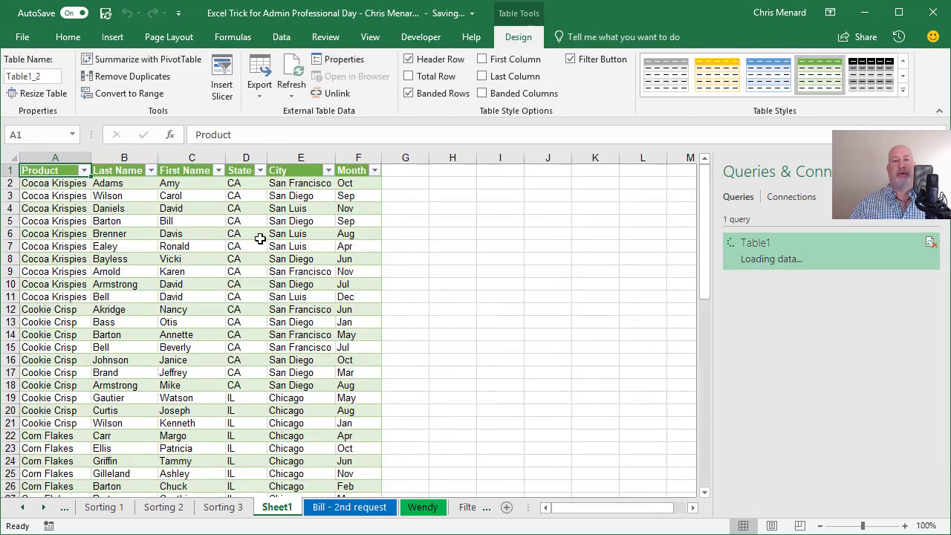
Compare the State column of the loaded table on Sheet1 with the source table on the Bill - 2nd request sheet.
{"action": "left_click", "coordinate": [255, 206]}
{"action": "scroll", "coordinate": [231, 213], "scroll_direction": "down", "scroll_amount": 1}
{"action": "scroll", "coordinate": [231, 213], "scroll_direction": "down", "scroll_amount": 5}
{"action": "scroll", "coordinate": [231, 213], "scroll_direction": "up", "scroll_amount": 6}
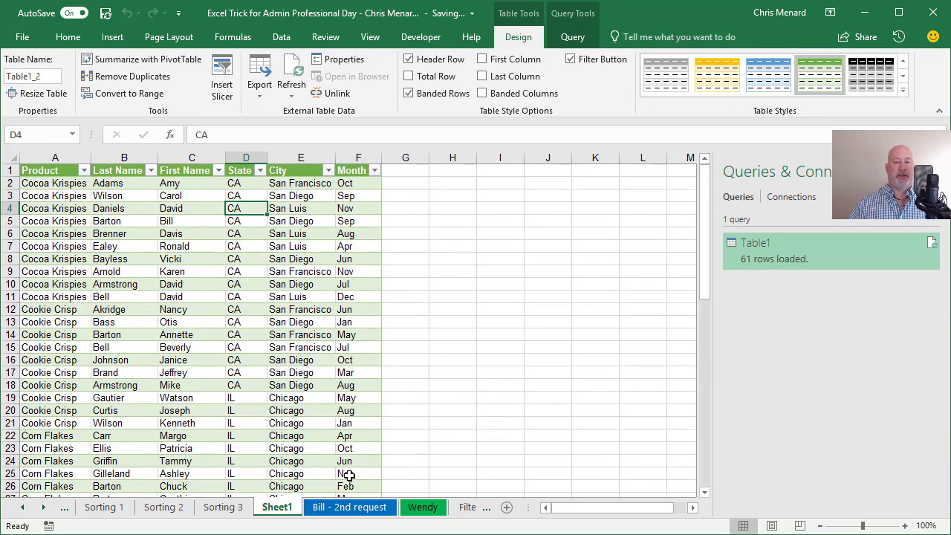
{"action": "left_click", "coordinate": [350, 506]}
{"action": "left_click", "coordinate": [276, 270]}
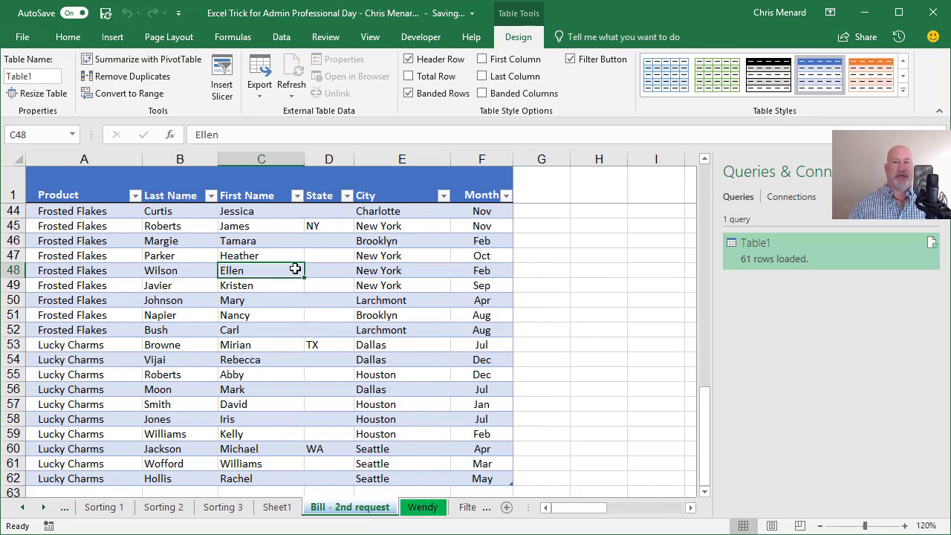
{"action": "scroll", "coordinate": [295, 269], "scroll_direction": "down", "scroll_amount": 3}
{"action": "scroll", "coordinate": [297, 267], "scroll_direction": "up", "scroll_amount": 17}
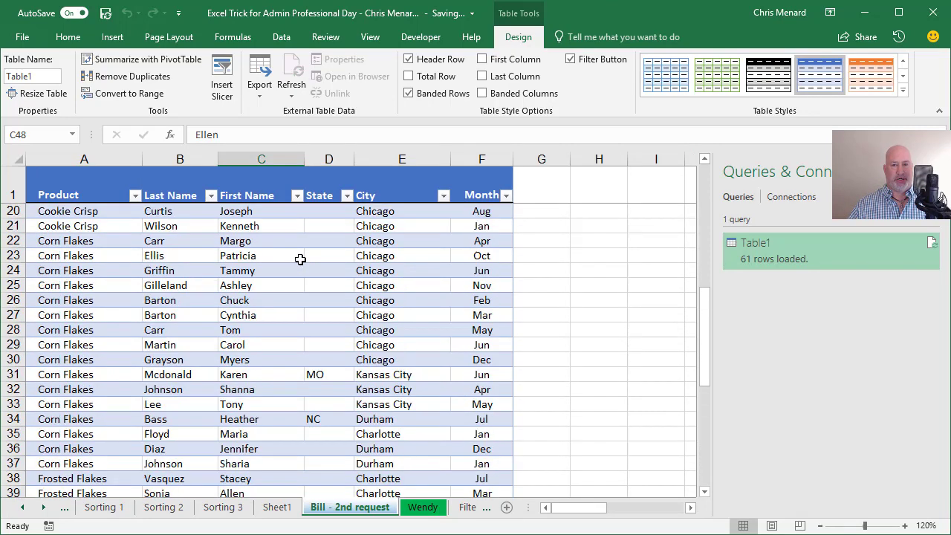
{"action": "left_click", "coordinate": [290, 507]}
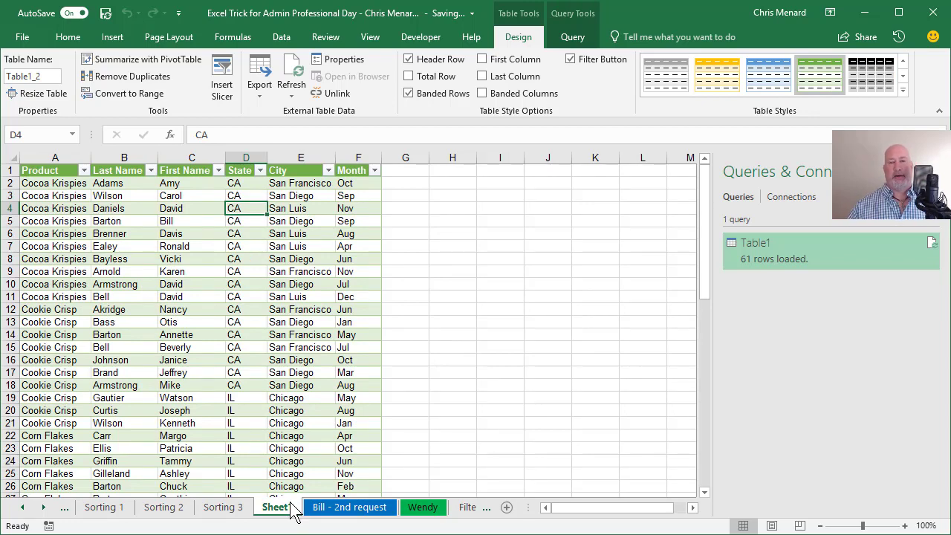
{"action": "left_click", "coordinate": [363, 301]}
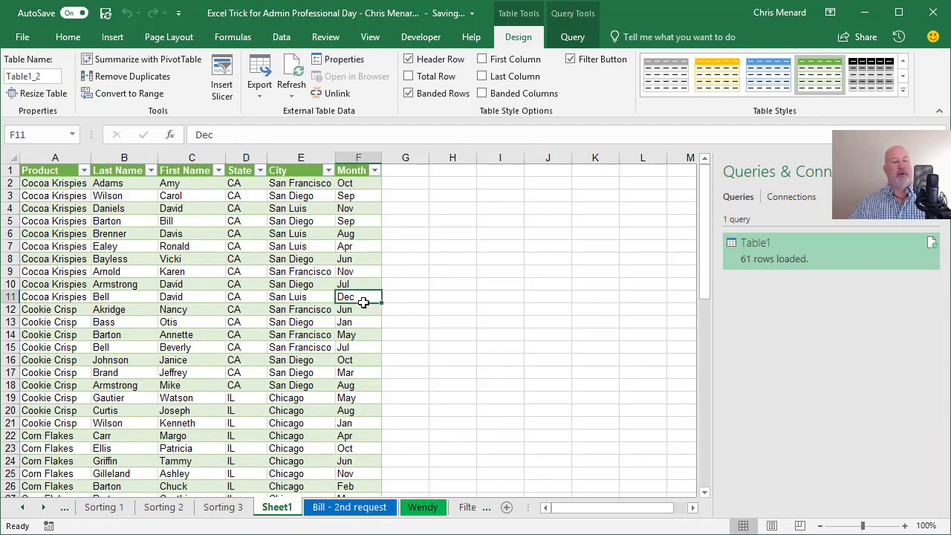